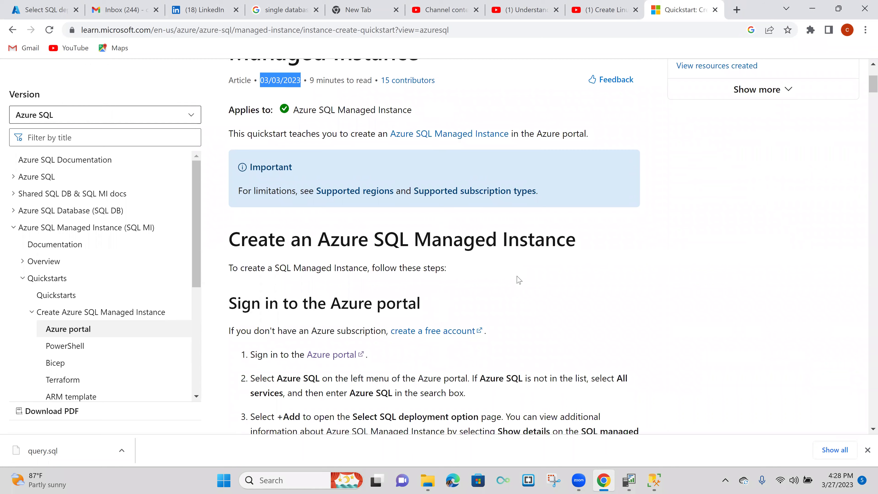
Look over the managed instance quickstart, then open the overview article "What is Azure SQL Managed Instance?"
scroll(519, 280, "down", 3)
scroll(519, 279, "down", 8)
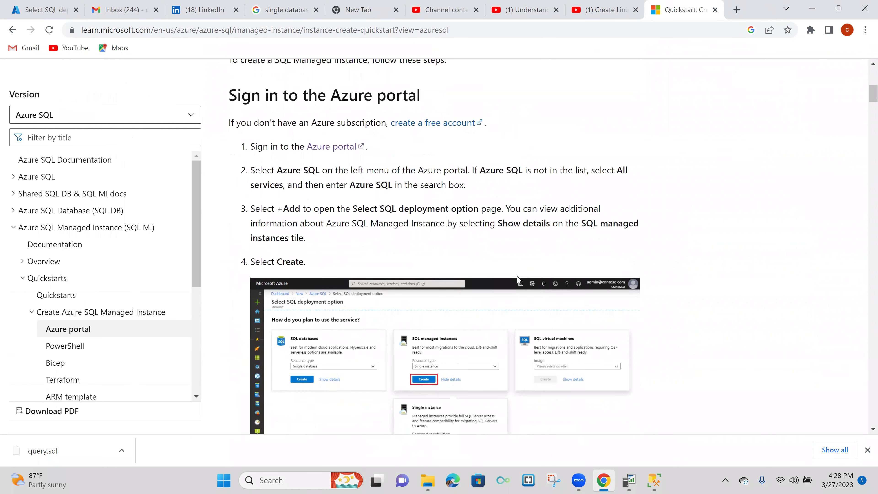
scroll(519, 279, "up", 10)
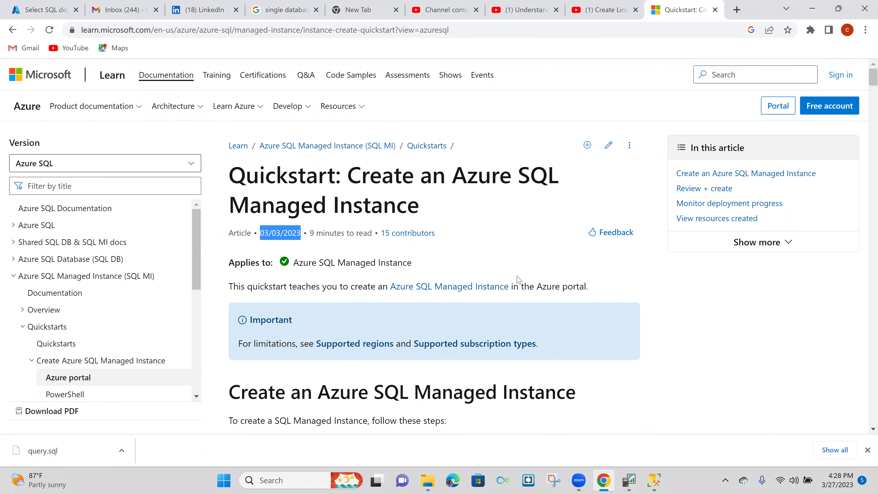
left_click(44, 310)
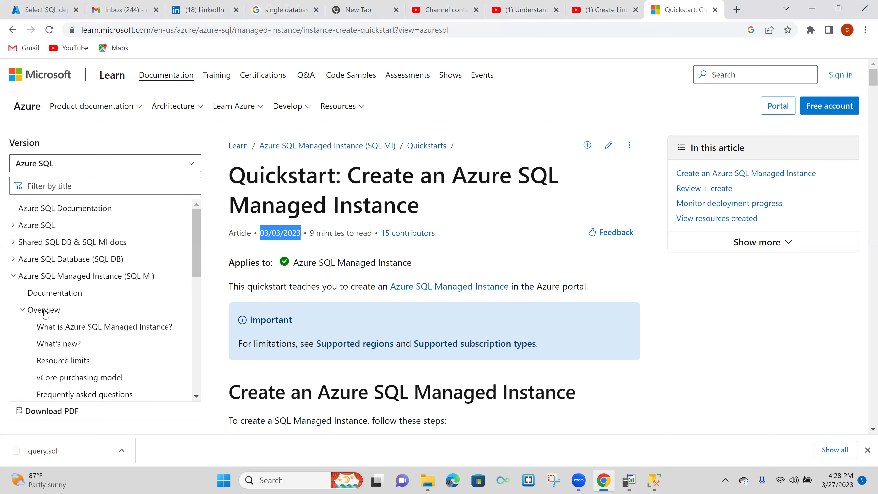
left_click(86, 328)
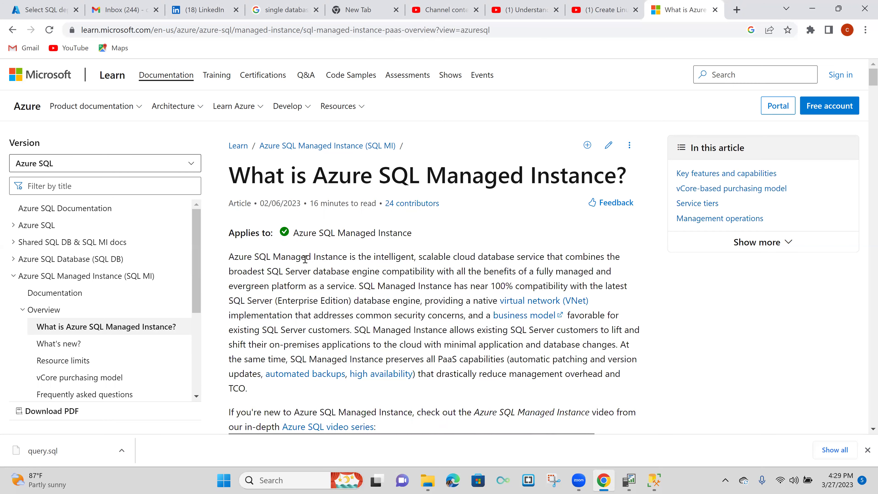
Play the Azure SQL Managed Instance introduction video embedded in the overview article
scroll(304, 258, "down", 1)
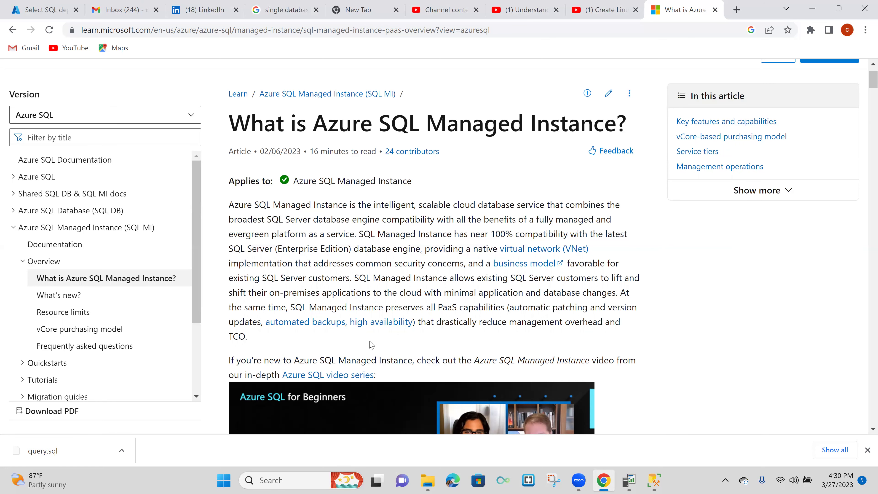
scroll(370, 342, "down", 3)
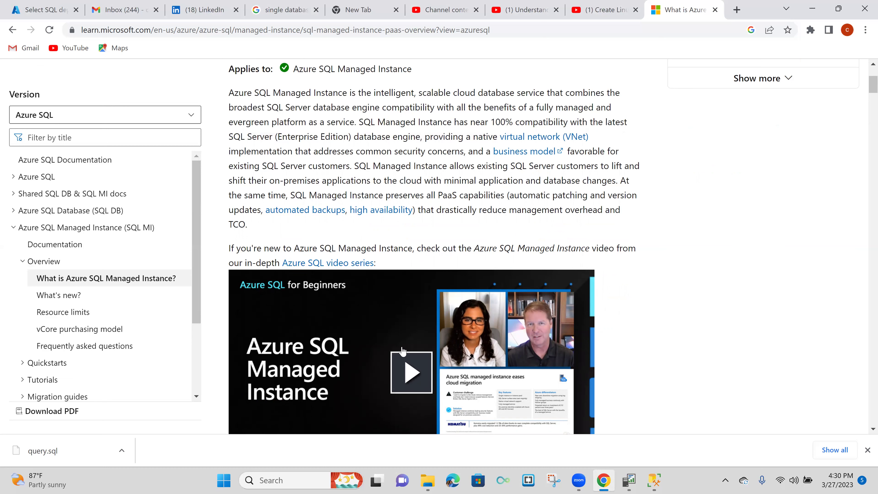
scroll(396, 326, "down", 1)
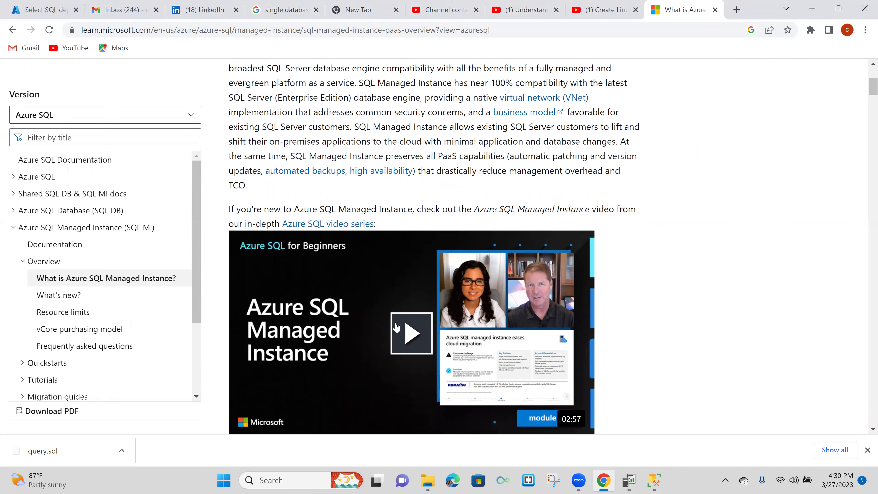
left_click(408, 331)
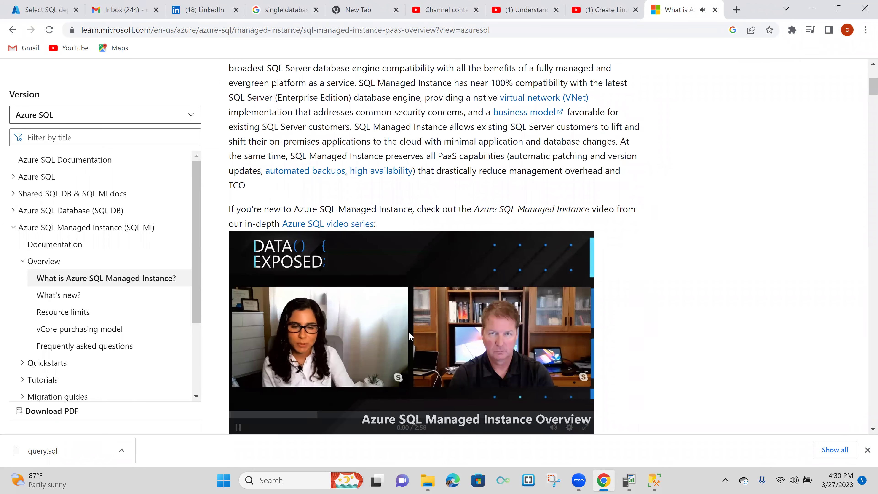
Examine the diagram of SQL Managed Instance key features and the migration description beneath it
scroll(408, 332, "down", 1)
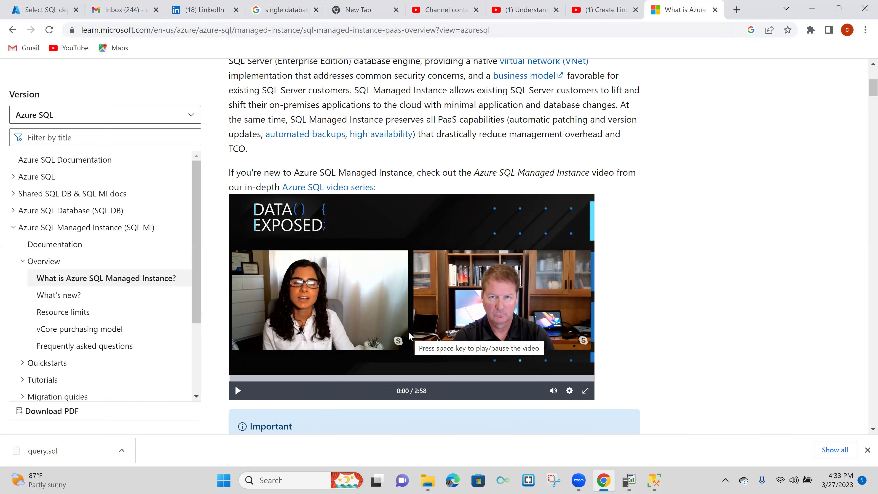
scroll(409, 332, "down", 5)
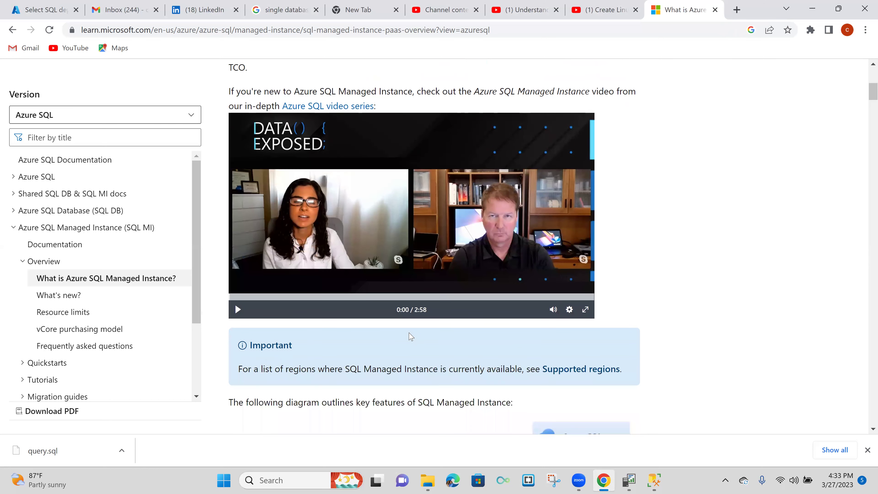
scroll(410, 336, "down", 3)
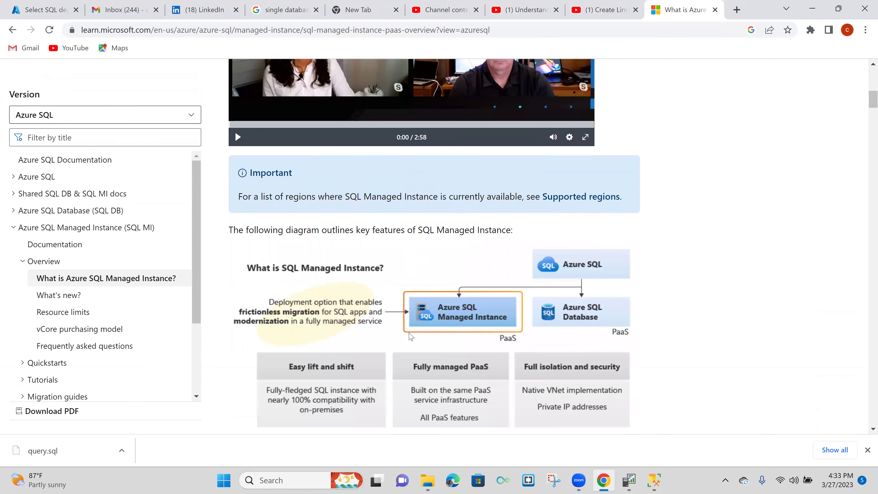
scroll(409, 335, "down", 1)
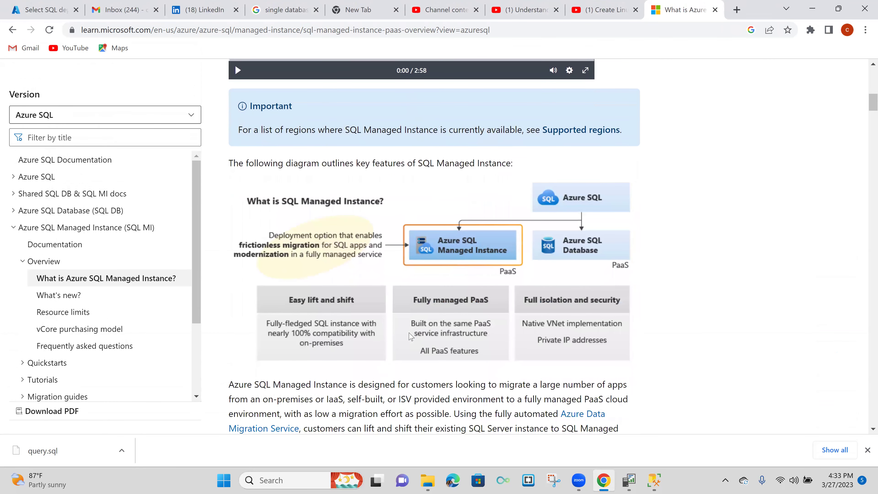
scroll(411, 336, "down", 1)
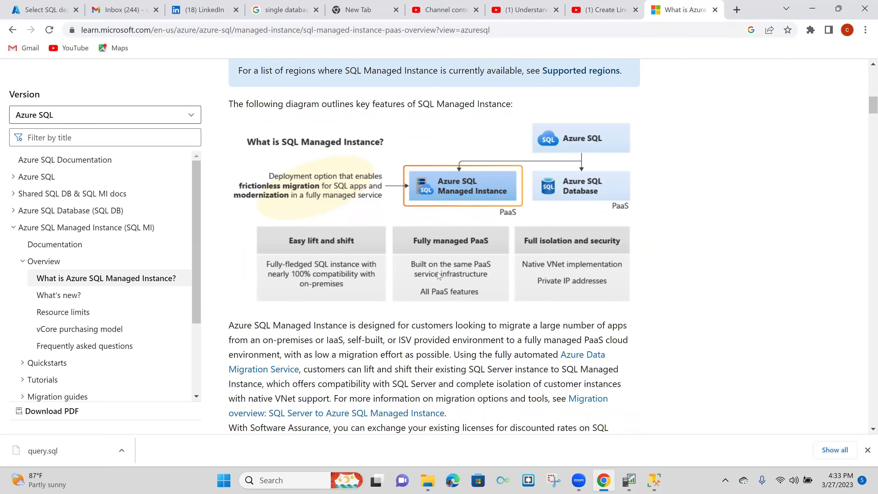
scroll(530, 279, "down", 3)
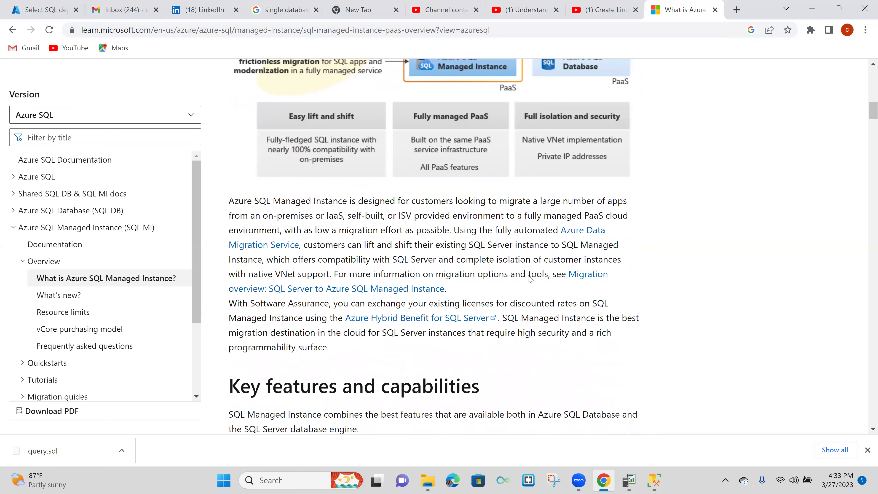
Review the article's key features and capabilities, vCore hardware configurations and service tiers
scroll(530, 278, "down", 6)
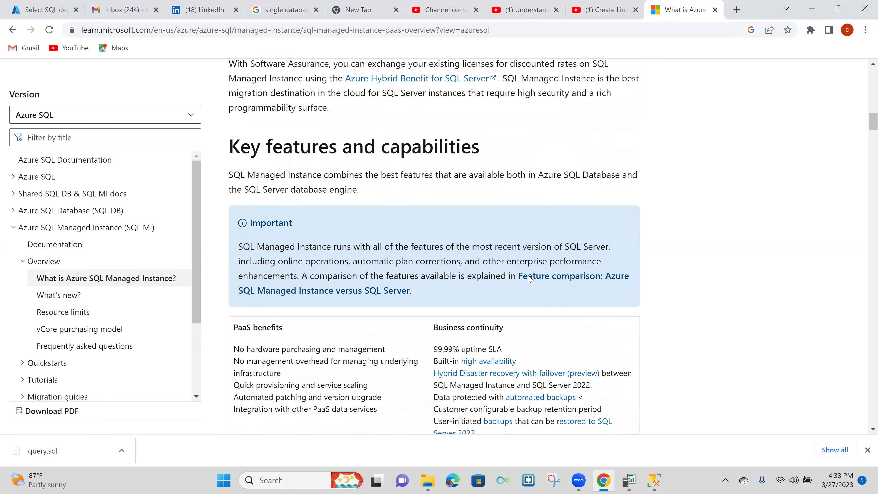
scroll(530, 278, "down", 6)
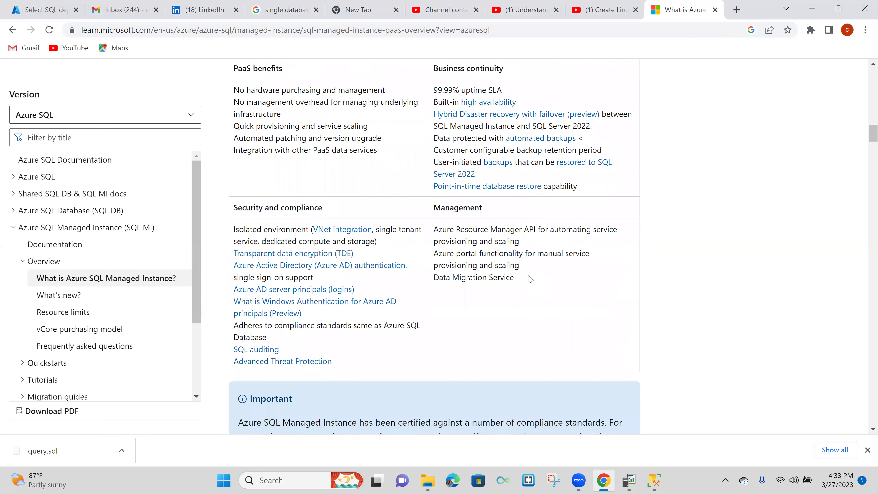
scroll(530, 279, "down", 1)
scroll(529, 279, "down", 3)
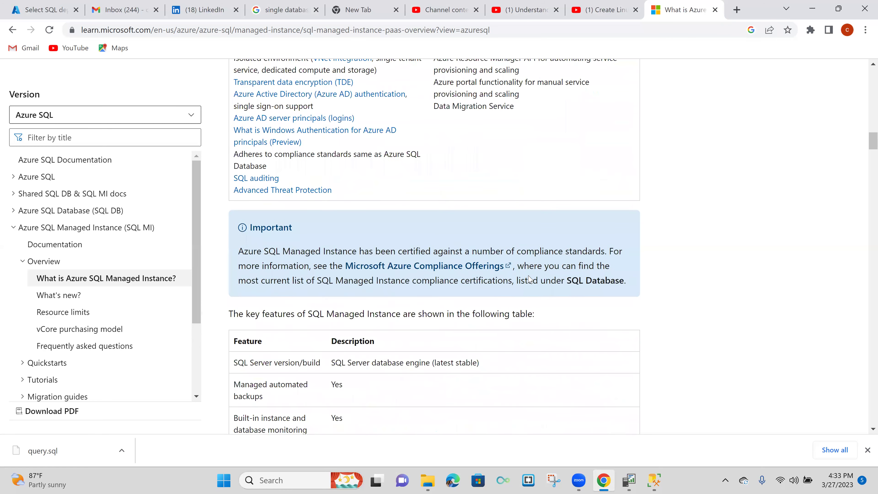
scroll(530, 279, "down", 6)
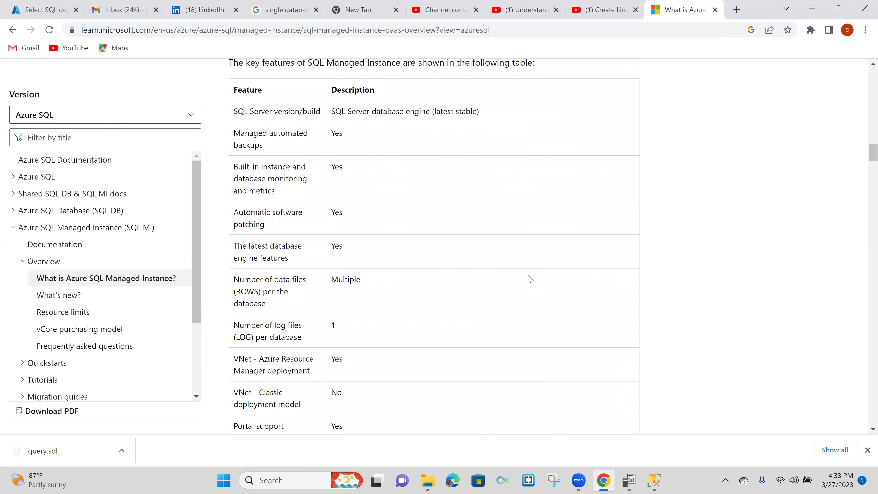
scroll(530, 278, "down", 5)
scroll(530, 278, "down", 8)
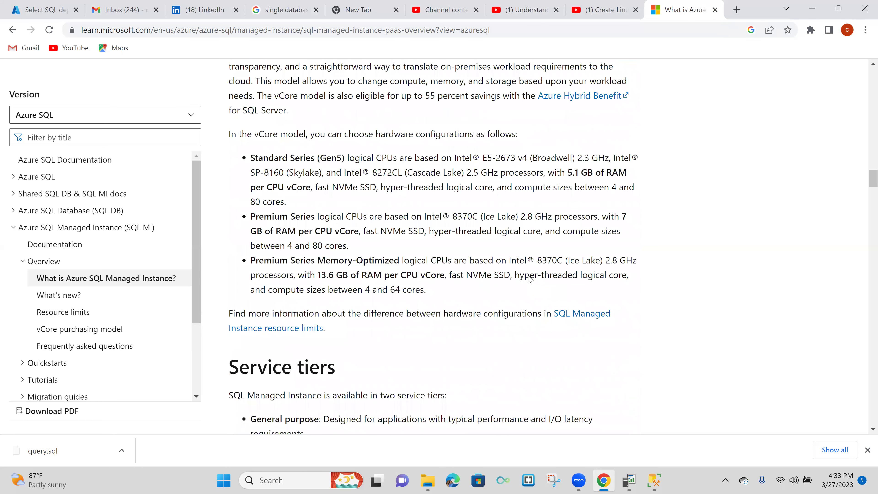
scroll(530, 278, "down", 15)
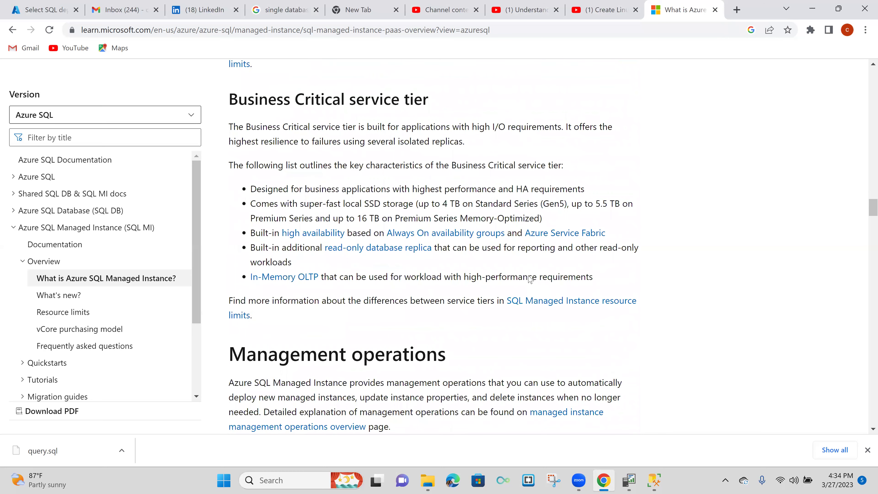
Review the security isolation connectivity diagram, security features, authentication, authorization, database migration and backup sections of the article
scroll(530, 279, "down", 10)
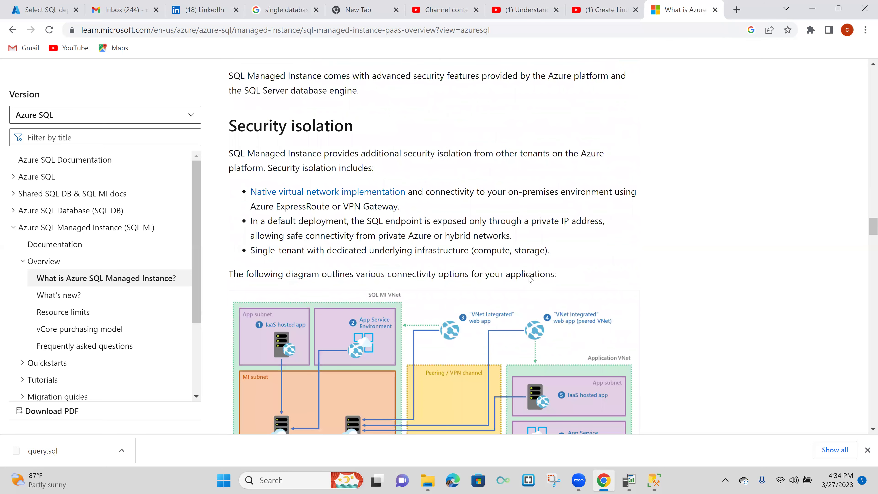
scroll(530, 279, "down", 3)
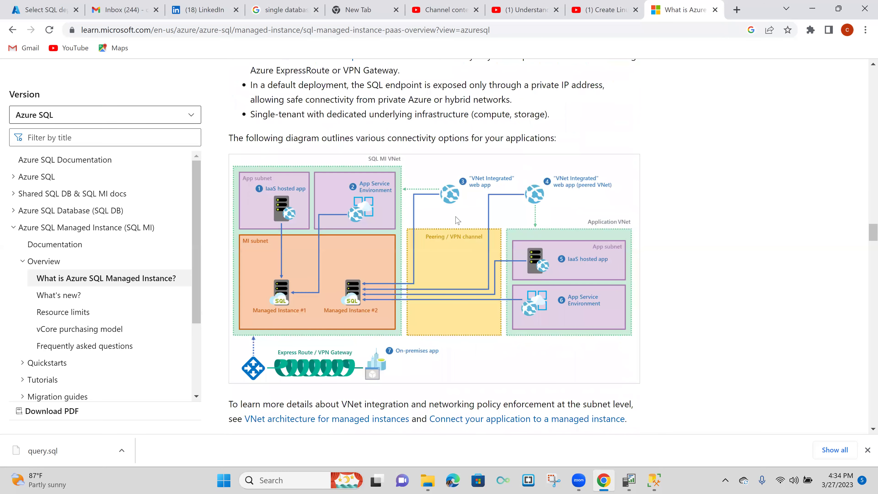
scroll(530, 279, "down", 1)
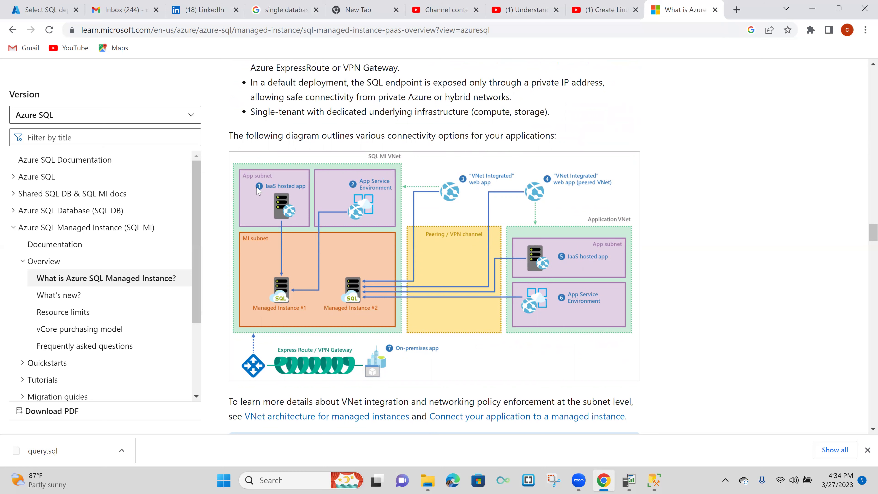
scroll(320, 241, "down", 4)
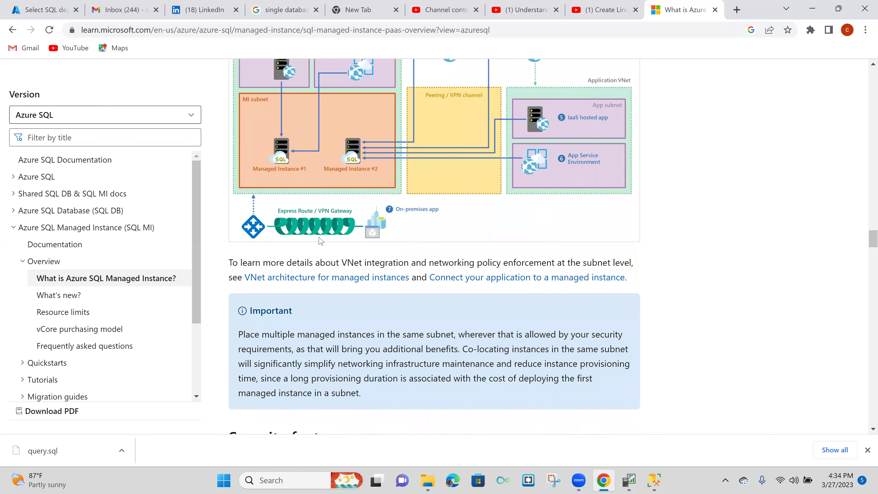
scroll(321, 241, "down", 9)
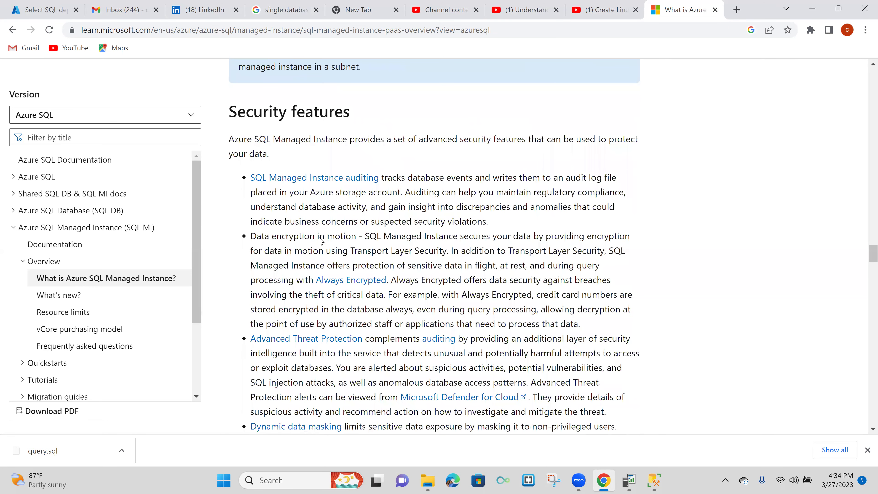
scroll(321, 241, "down", 18)
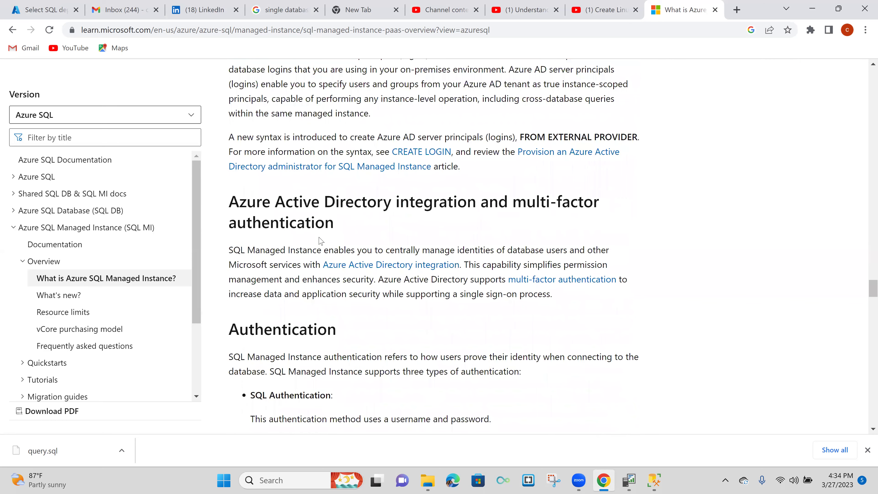
scroll(319, 237, "down", 6)
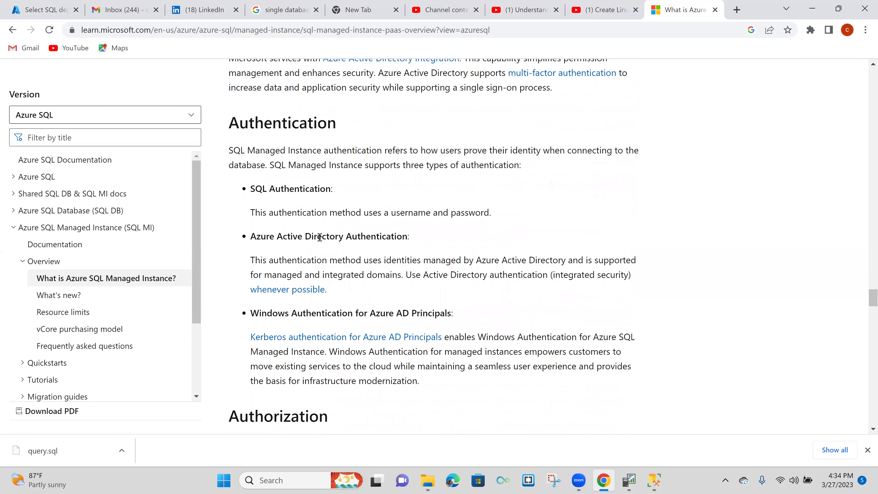
scroll(319, 237, "down", 8)
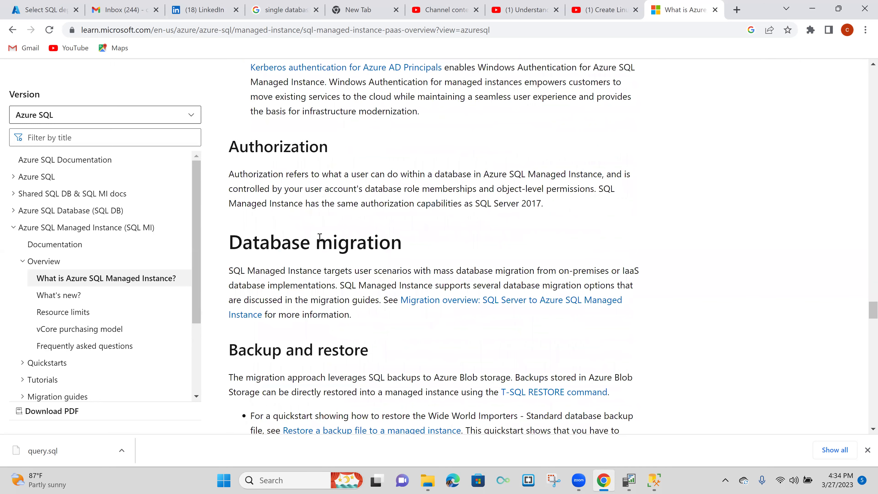
scroll(353, 208, "down", 3)
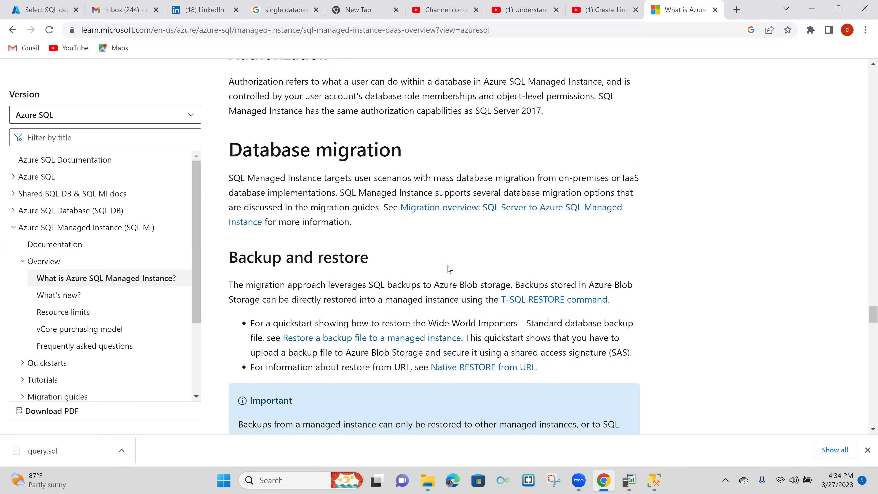
scroll(450, 269, "down", 3)
Switch to the Azure portal and start creating a single SQL managed instance with a new resource group named RG1
left_click(24, 11)
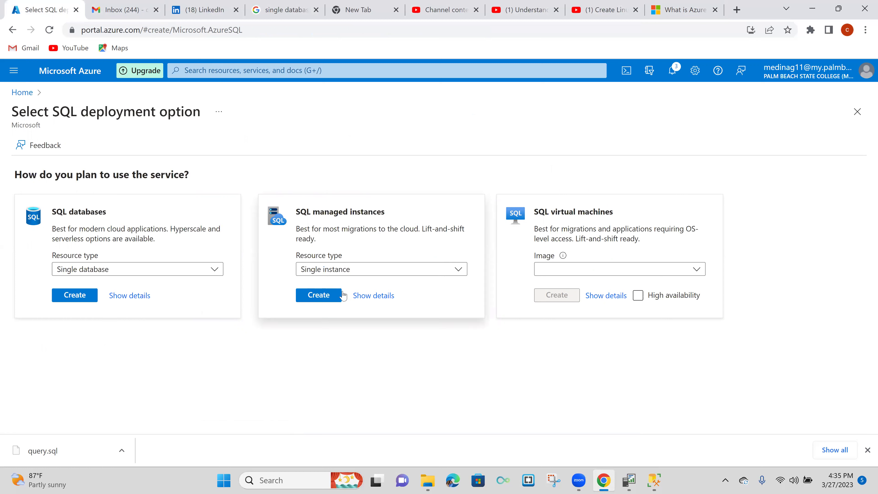
left_click(325, 296)
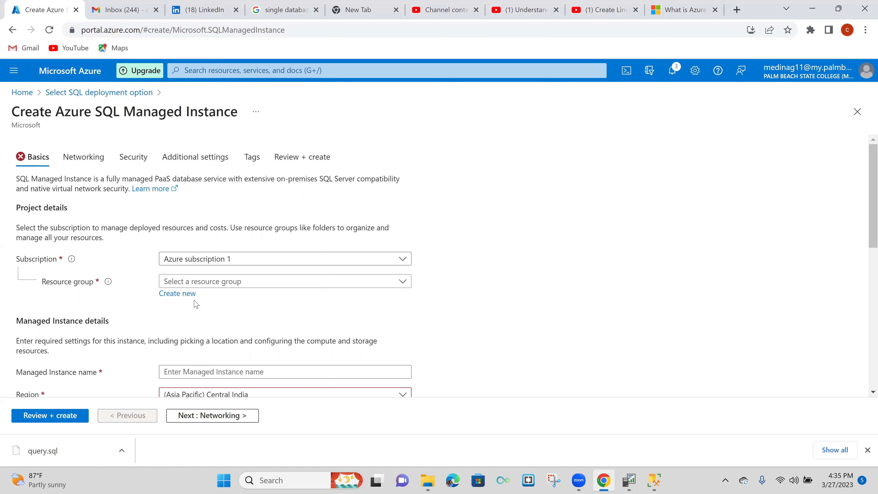
left_click(187, 300)
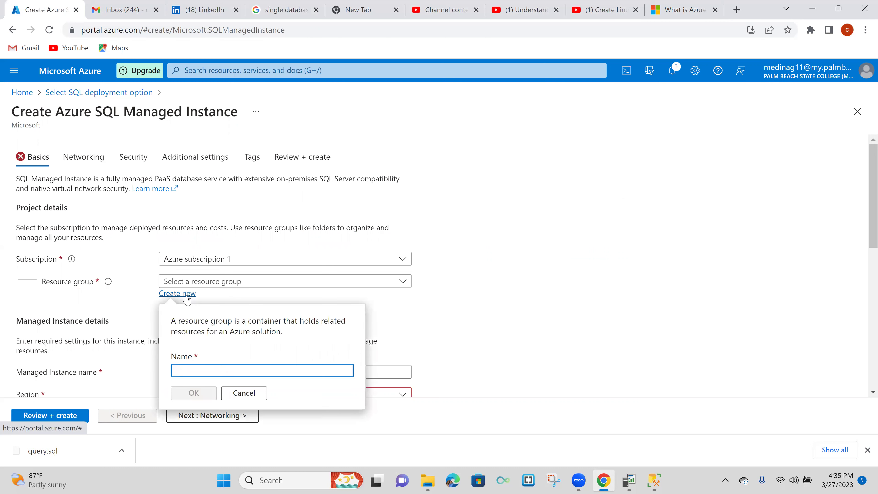
type("RG1")
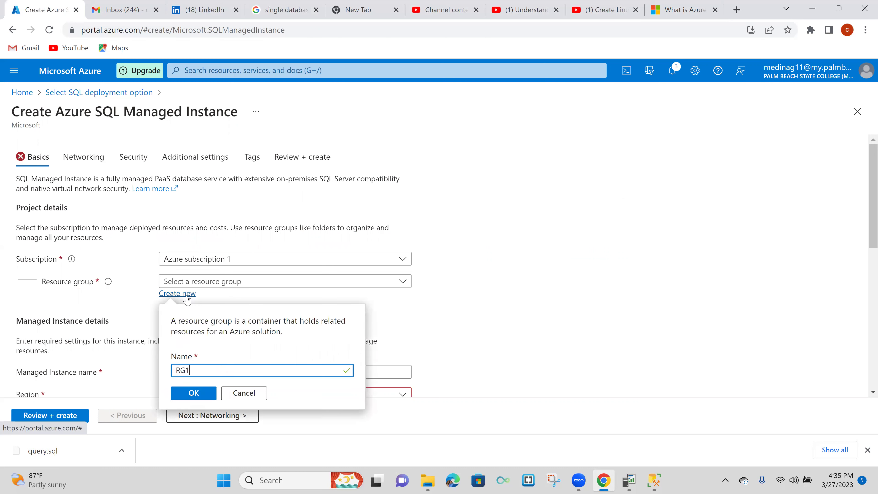
left_click(196, 394)
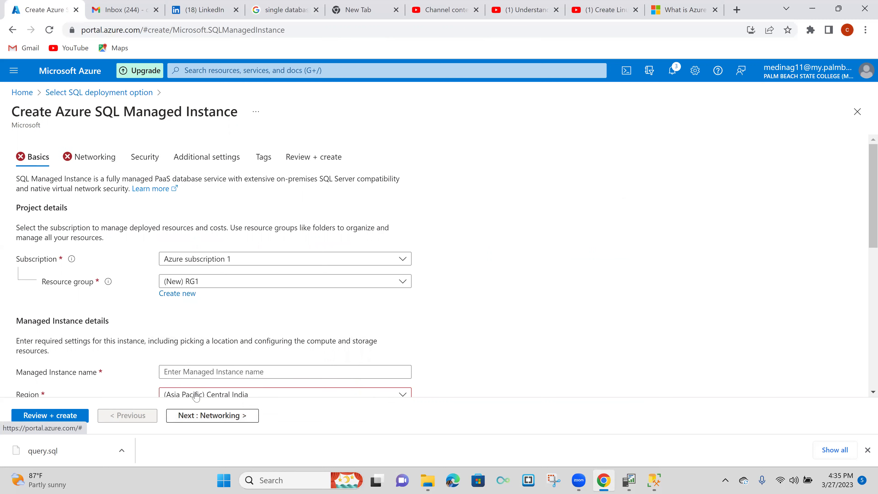
scroll(286, 310, "down", 3)
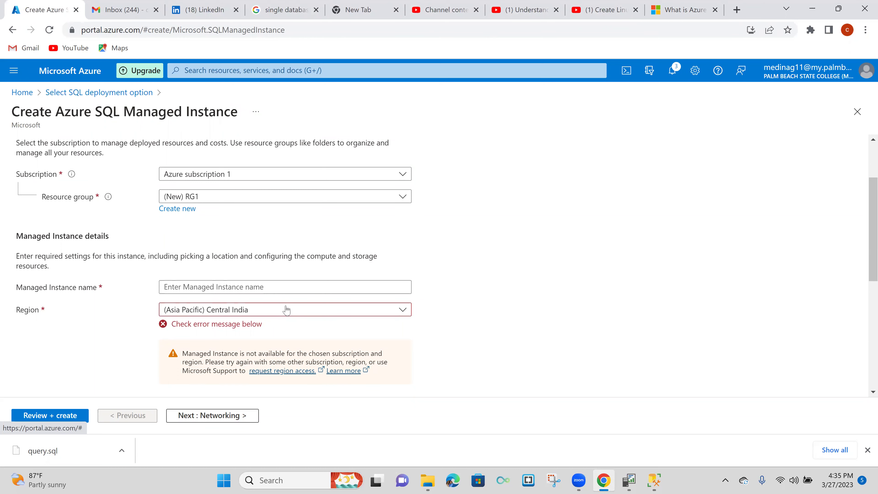
Name the managed instance mysqlmanageddatabase, keeping Azure subscription 1 as the subscription
left_click(402, 176)
left_click(401, 174)
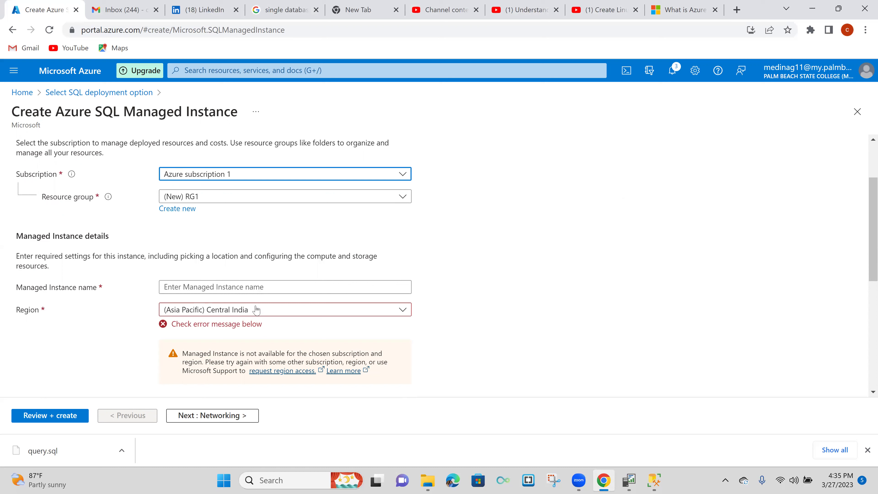
left_click(265, 289)
type("my")
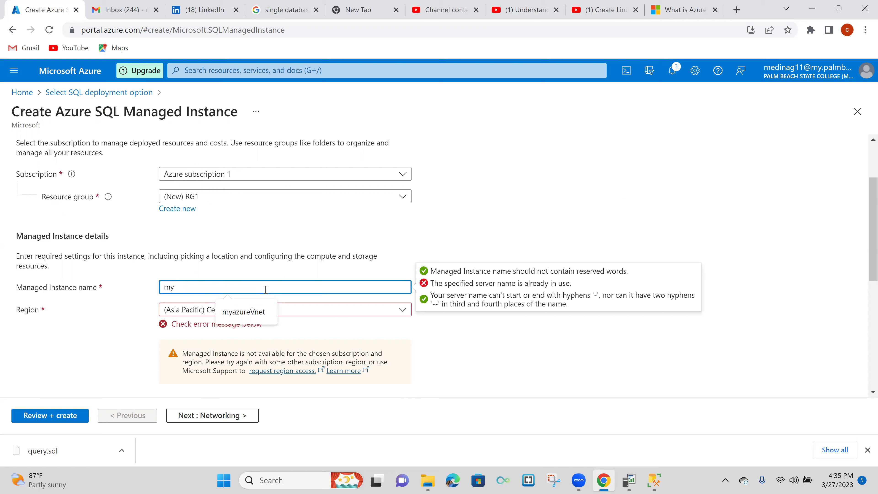
type("sqlm")
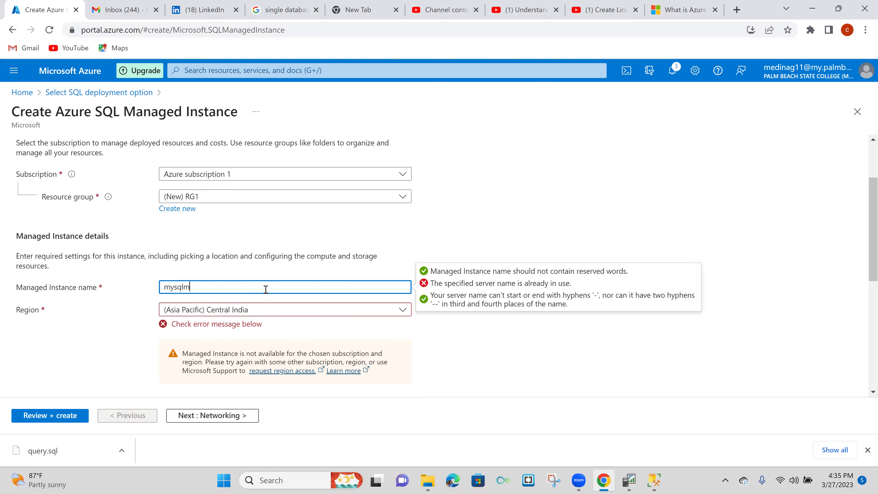
type("anageddatabase")
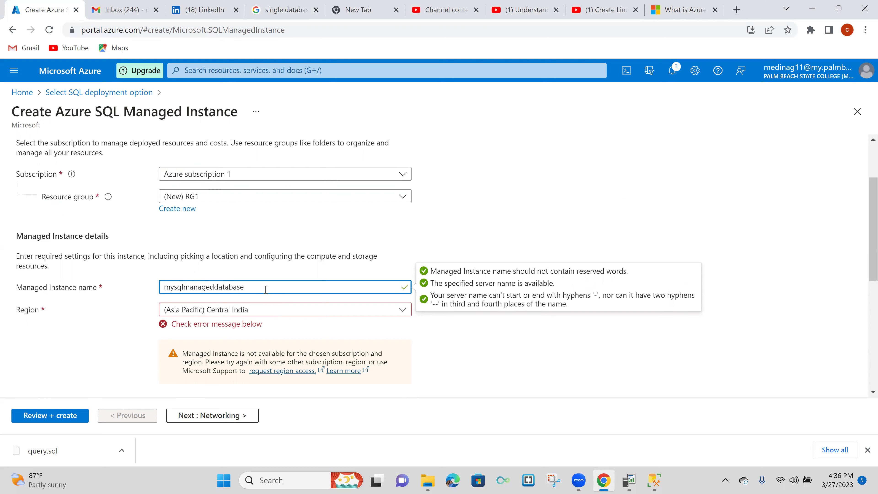
Try (US) East US and (US) West US 2 as the managed instance's region
left_click(280, 313)
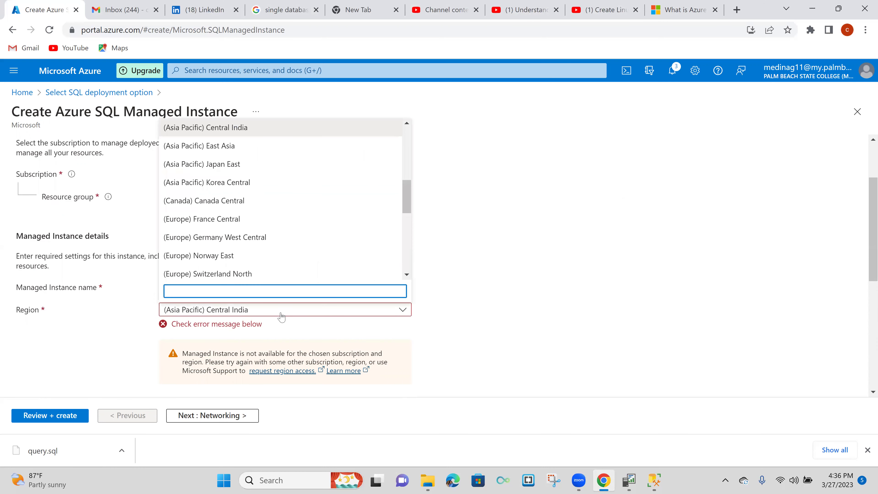
type("u")
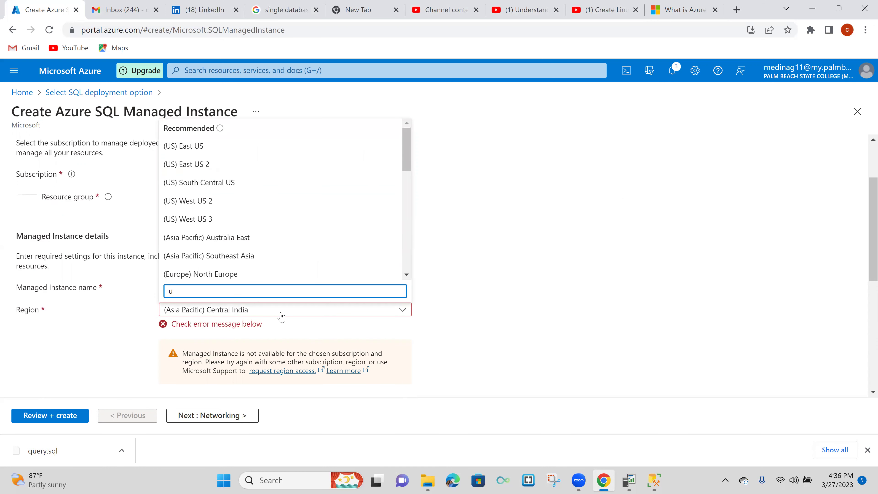
left_click(264, 150)
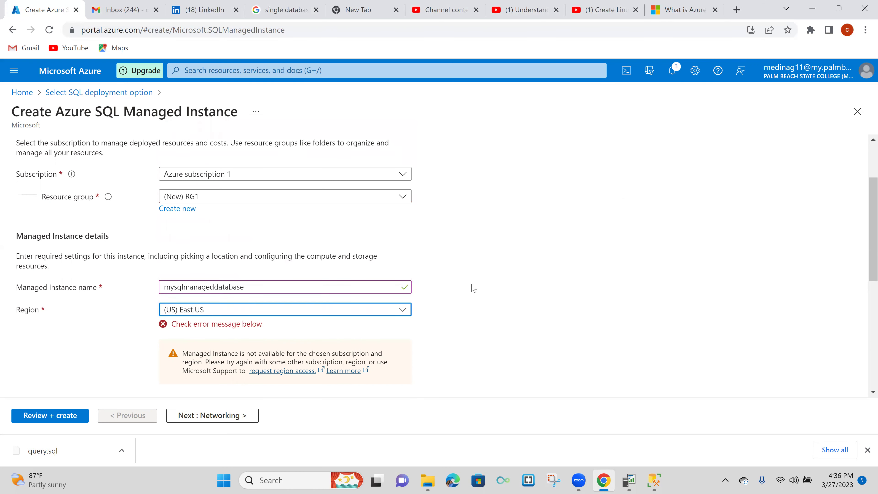
scroll(457, 327, "down", 1)
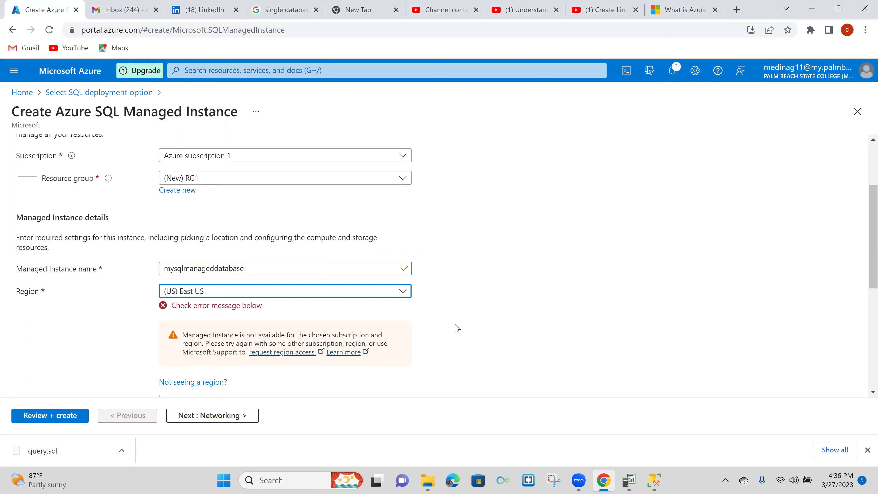
left_click(403, 292)
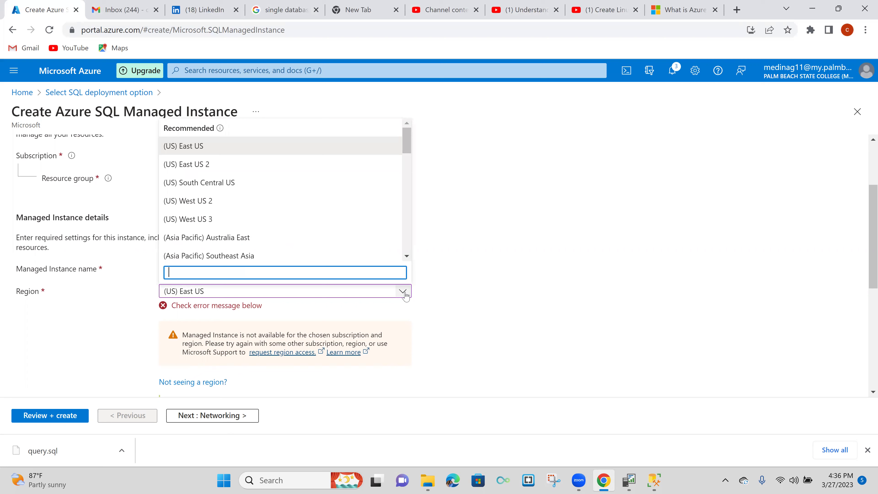
type("w")
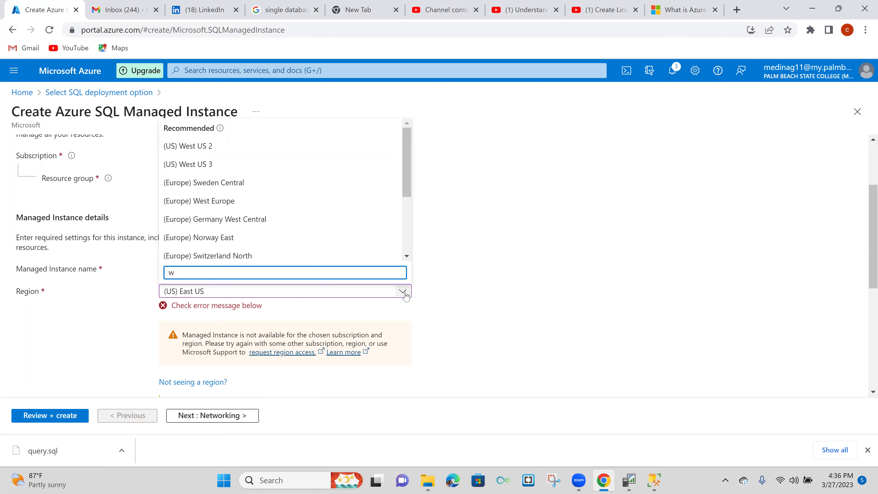
left_click(362, 146)
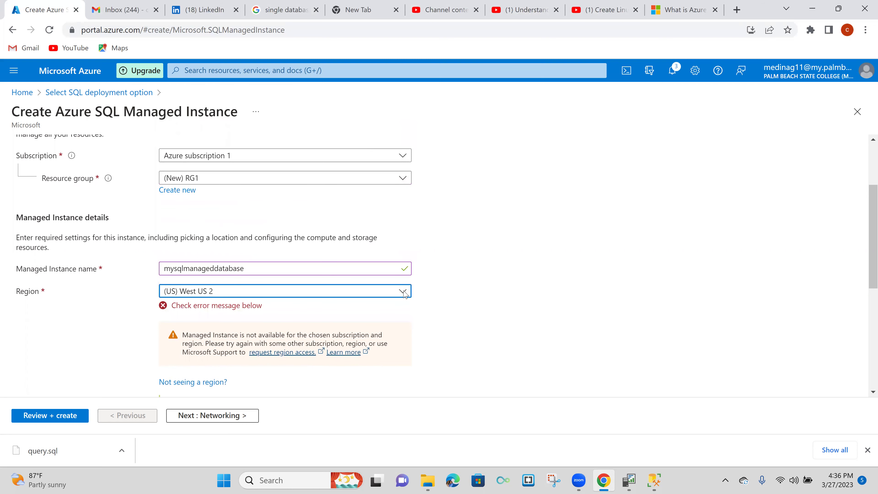
Open the region access support request and look through its available issue types
left_click(297, 357)
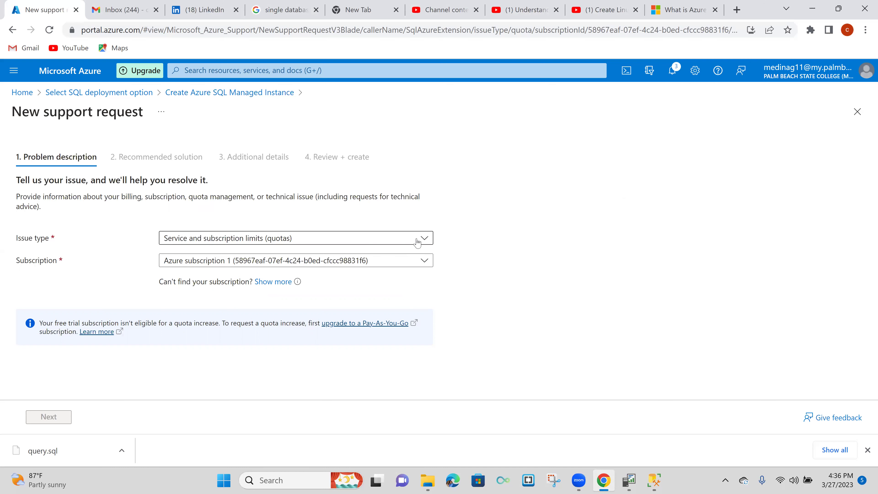
left_click(424, 239)
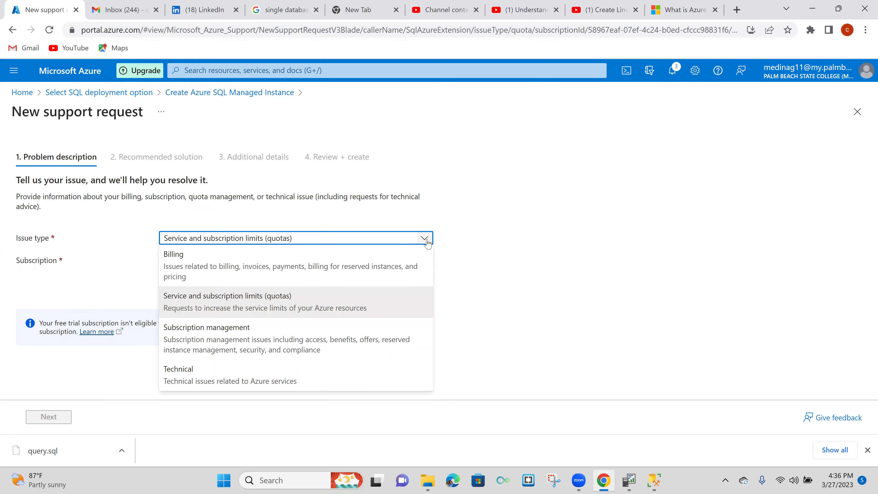
left_click(426, 240)
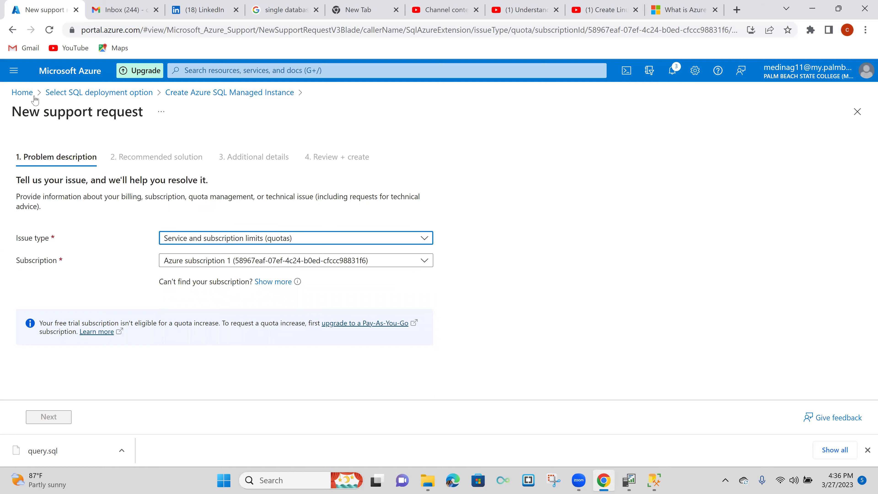
Return to the SQL deployment options and start a new single managed instance using the existing resource group RG2
left_click(96, 93)
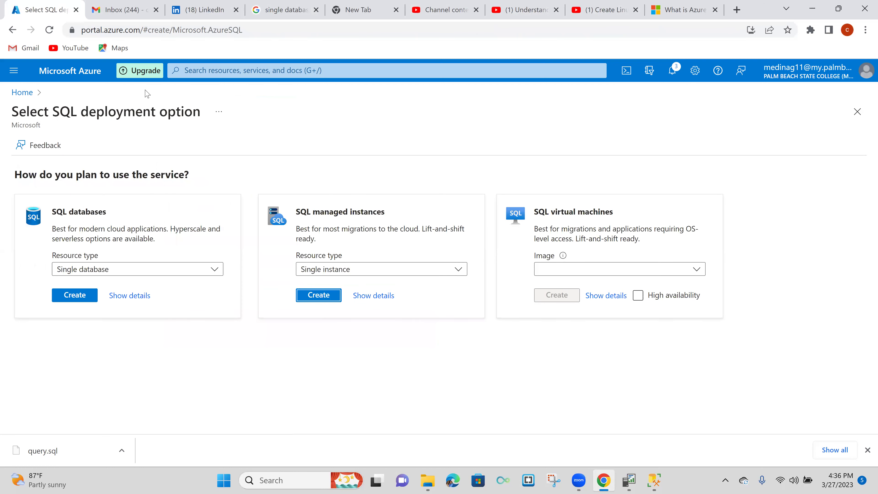
left_click(325, 300)
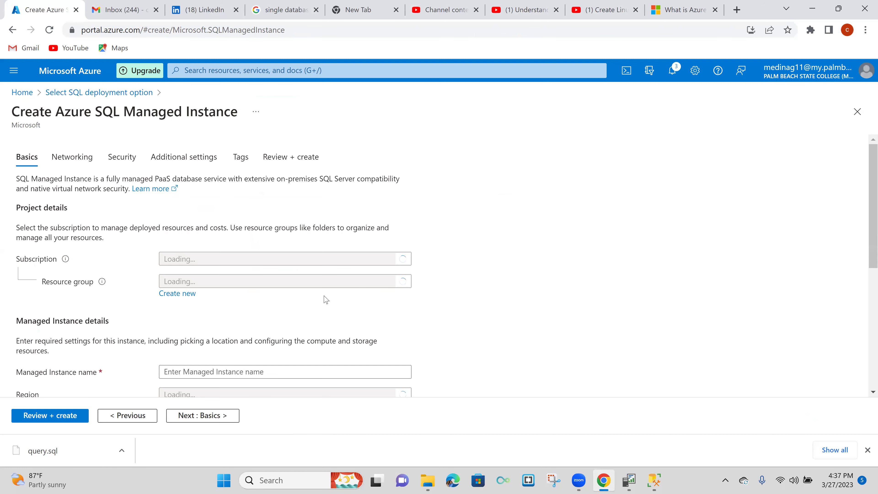
left_click(257, 287)
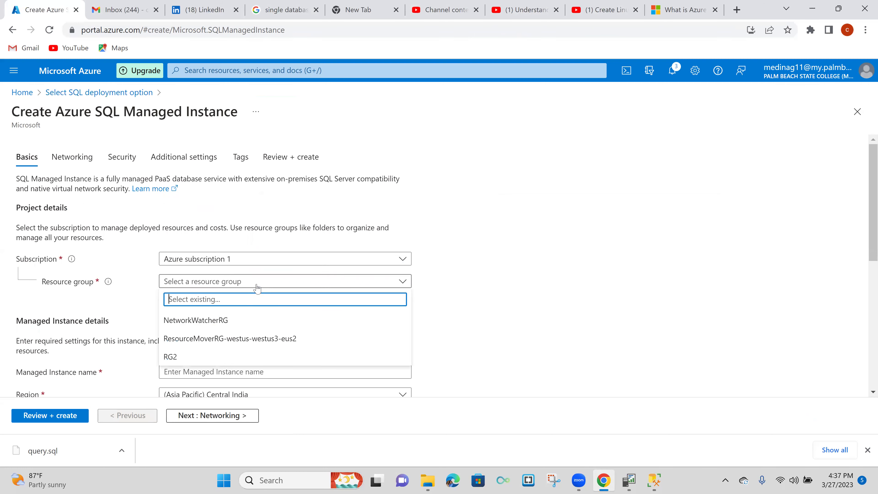
left_click(227, 356)
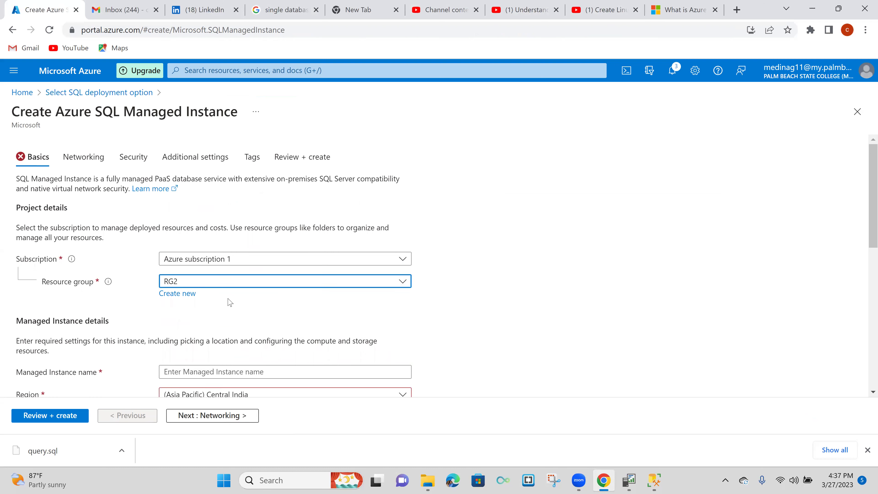
left_click(182, 293)
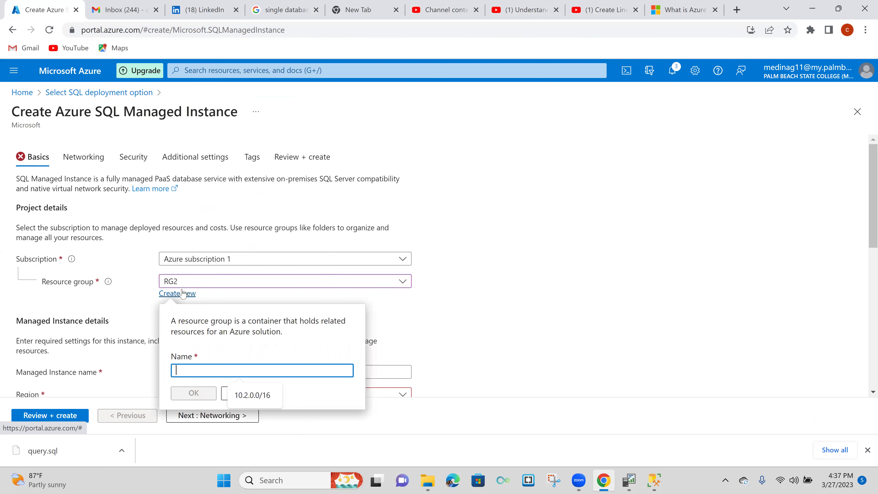
type("RG!")
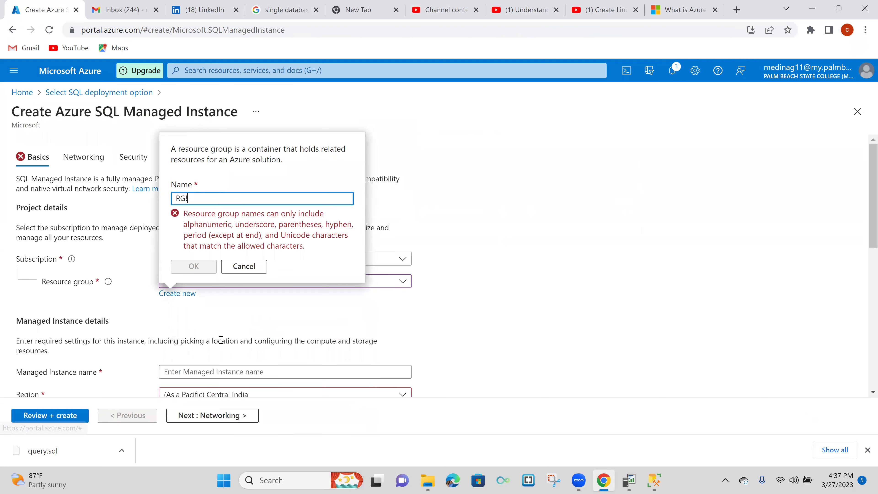
left_click(246, 268)
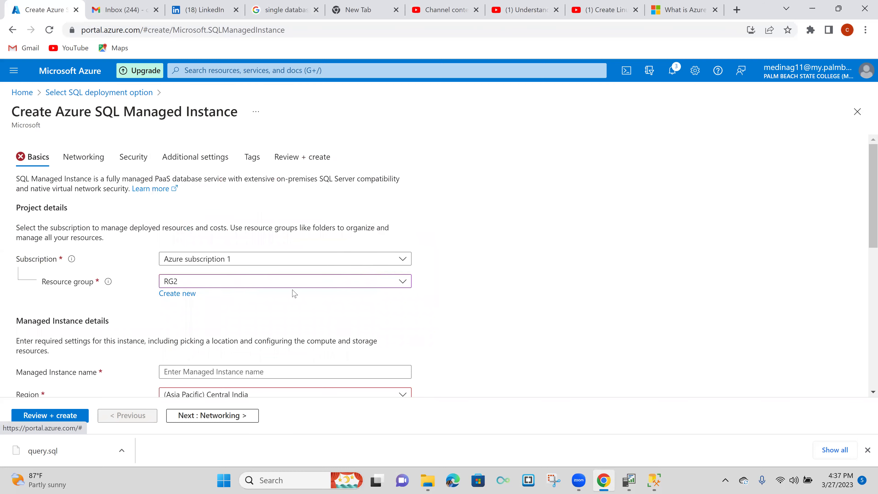
left_click(341, 284)
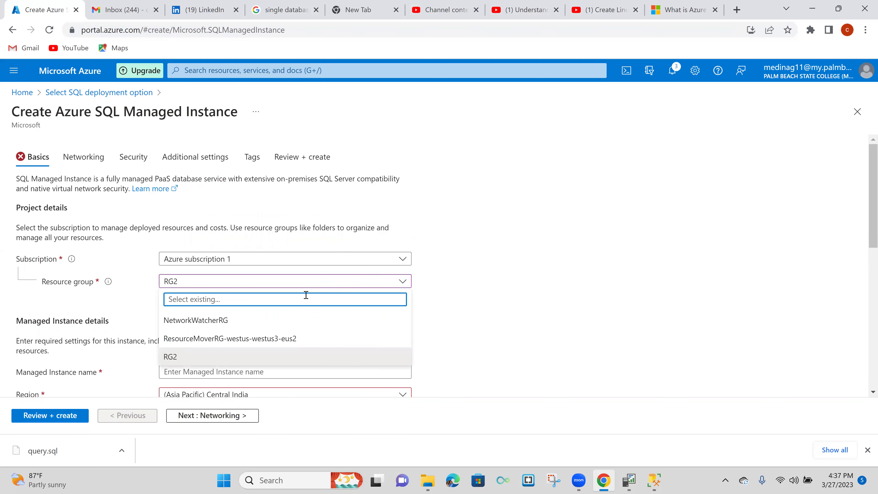
left_click(276, 284)
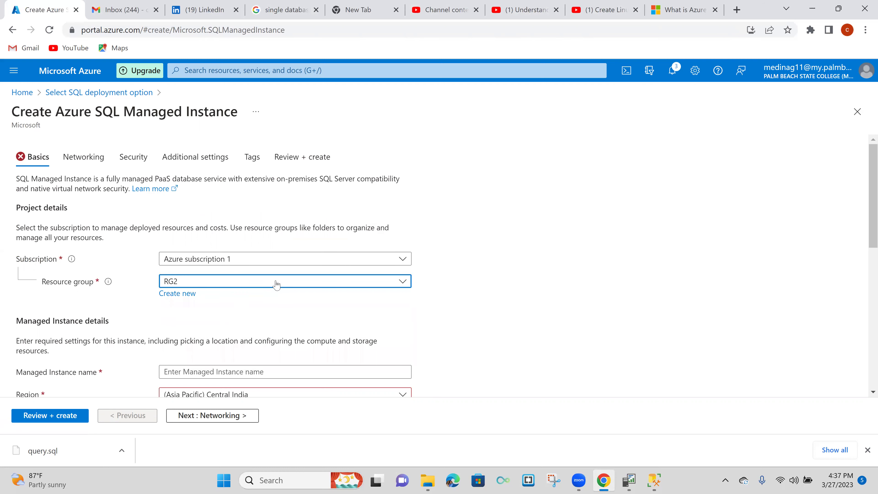
Create a new resource group named RG1 for the managed instance
left_click(178, 293)
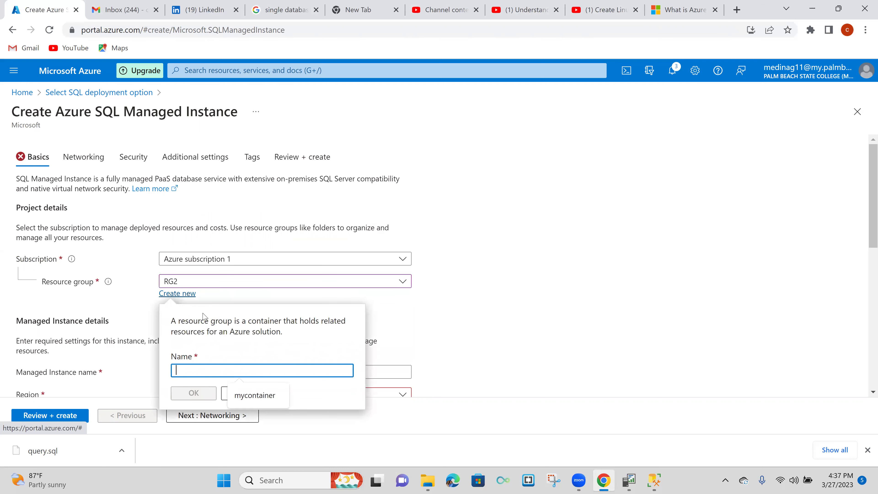
type("RG1")
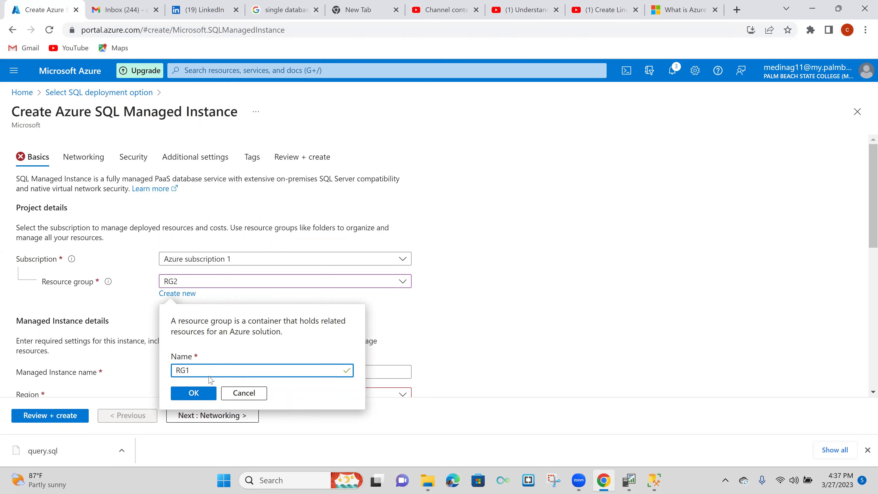
left_click(195, 393)
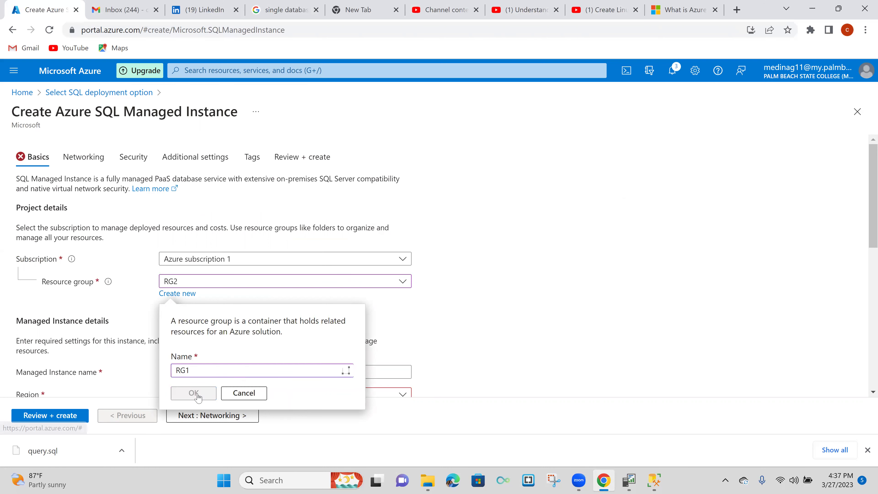
Name the managed instance myslqmanagedatabase
scroll(286, 323, "down", 1)
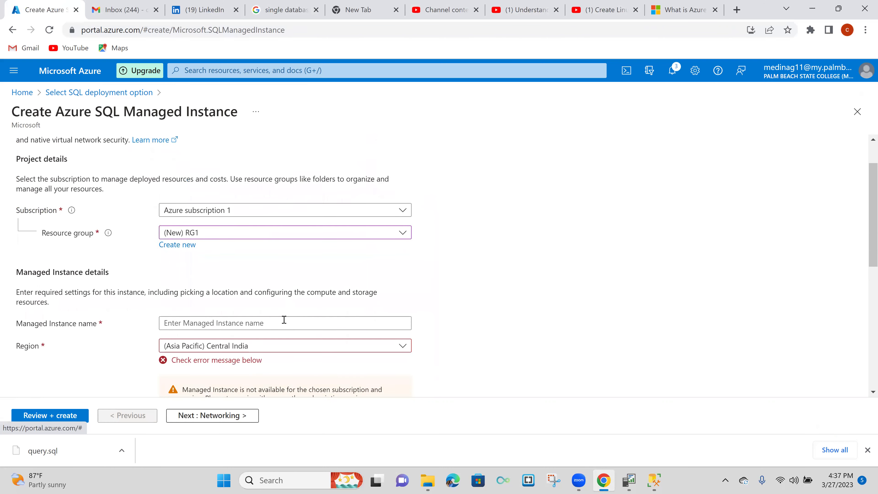
left_click(259, 321)
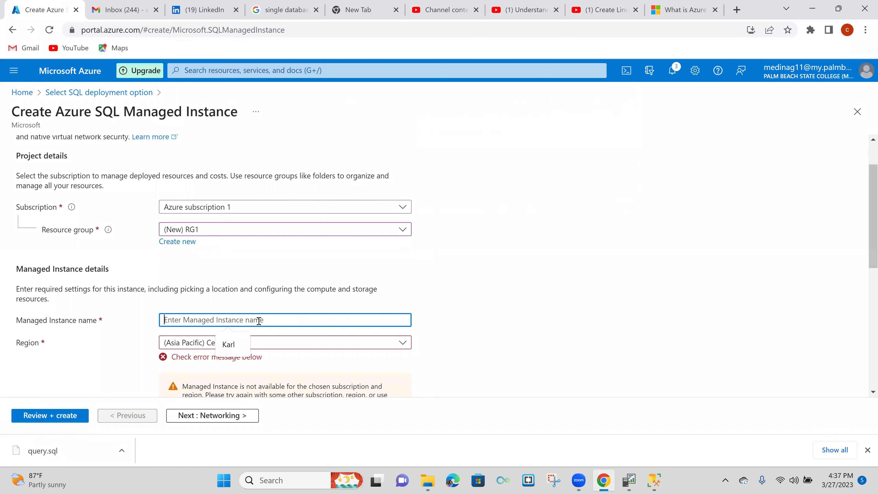
type("my")
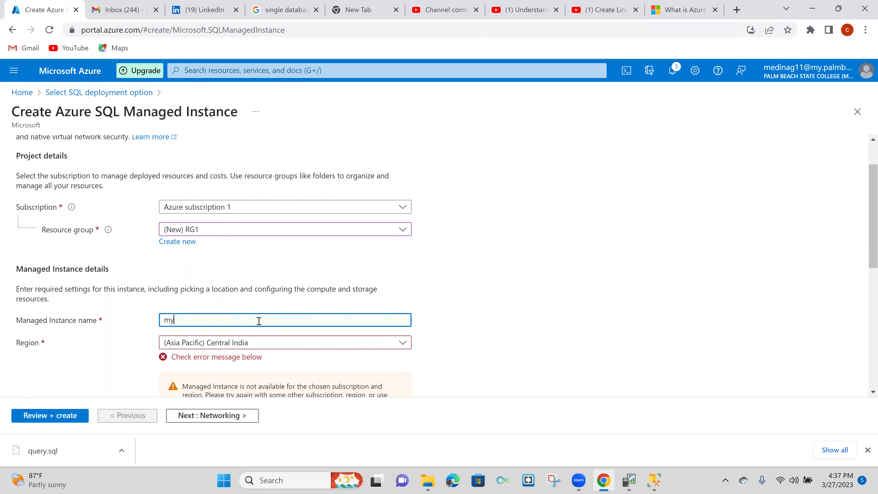
type("slqmanage")
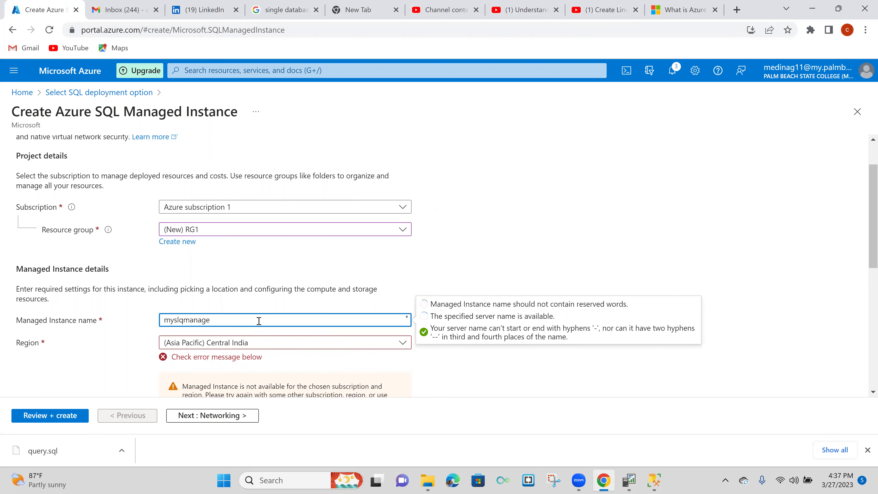
type("Instance")
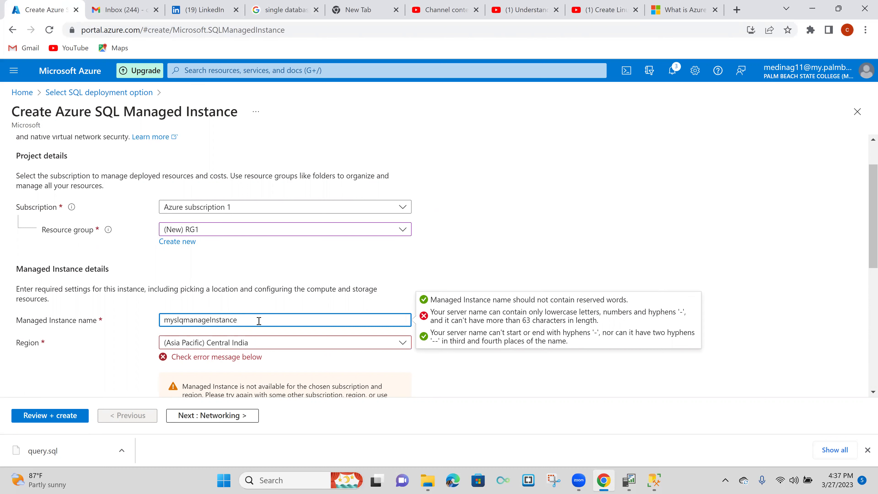
key("BackSpace")
key("BackSpace")
key("BackSpace")
key("BackSpace")
key("BackSpace")
key("BackSpace")
key("BackSpace")
type("database")
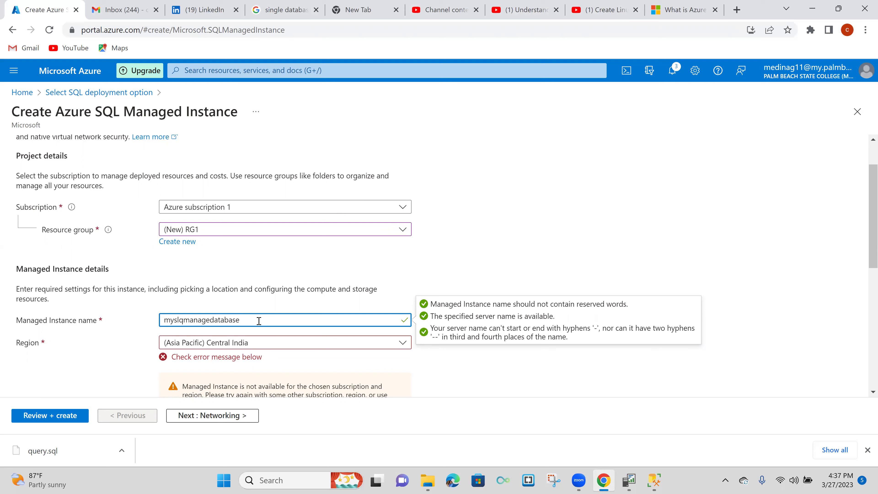
Set the managed instance's region to (US) East US
left_click(270, 348)
left_click(270, 348)
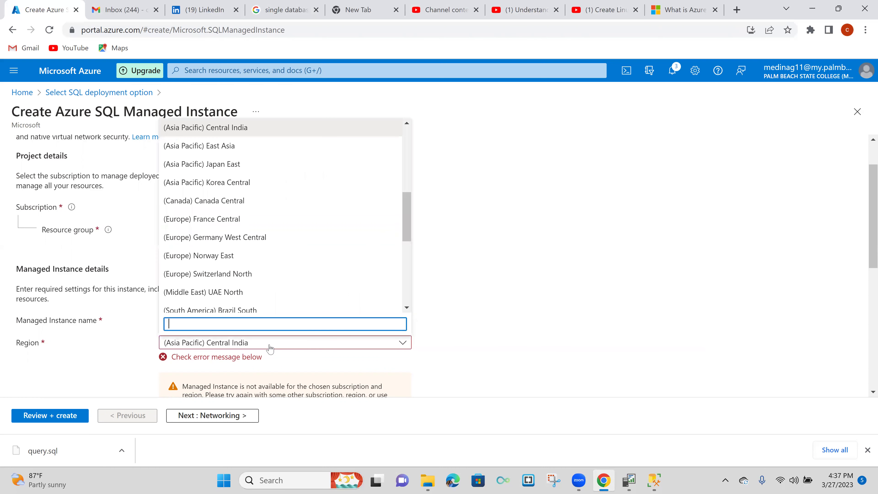
type("u")
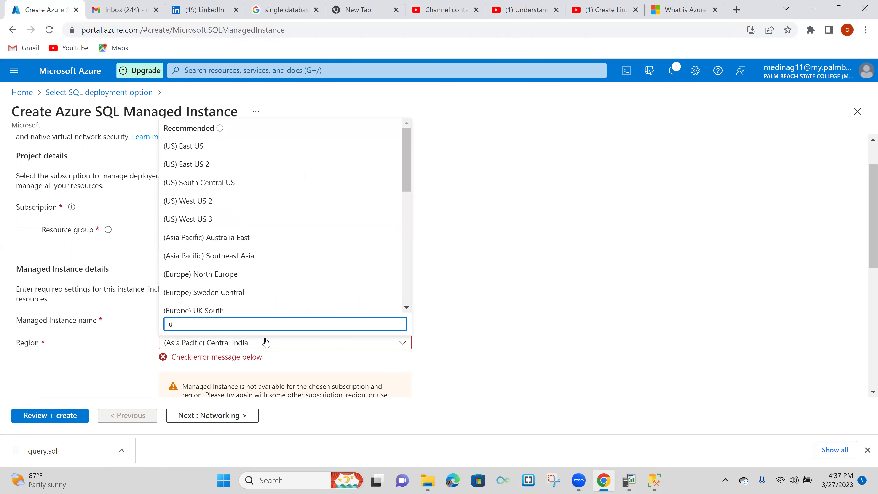
left_click(255, 153)
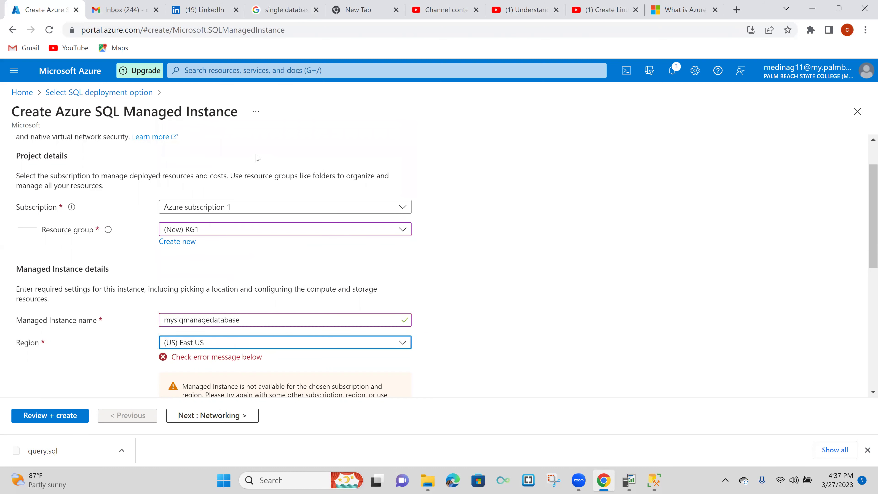
Try (US) East US 2 and (US) West US 3 as the managed instance's region
scroll(334, 305, "down", 2)
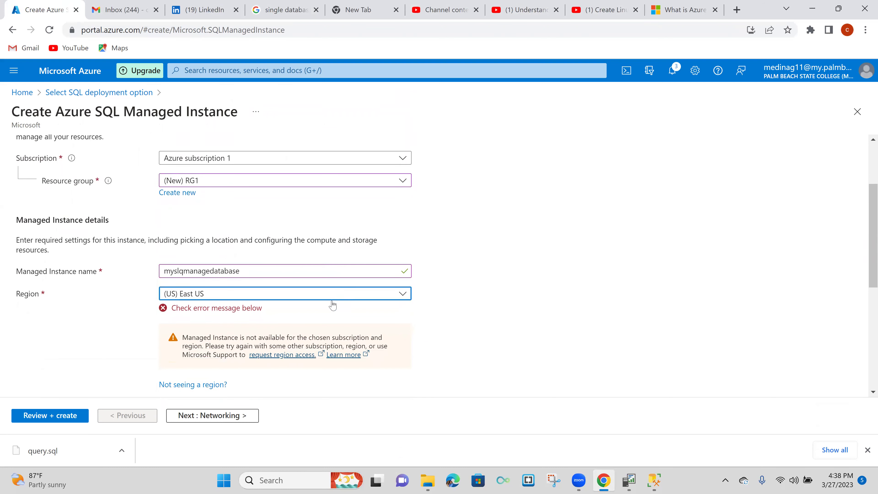
scroll(334, 304, "down", 1)
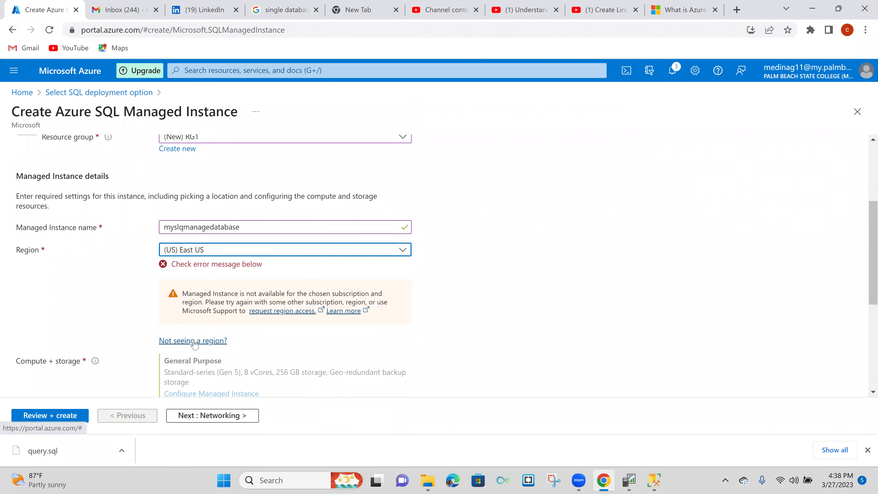
left_click(325, 252)
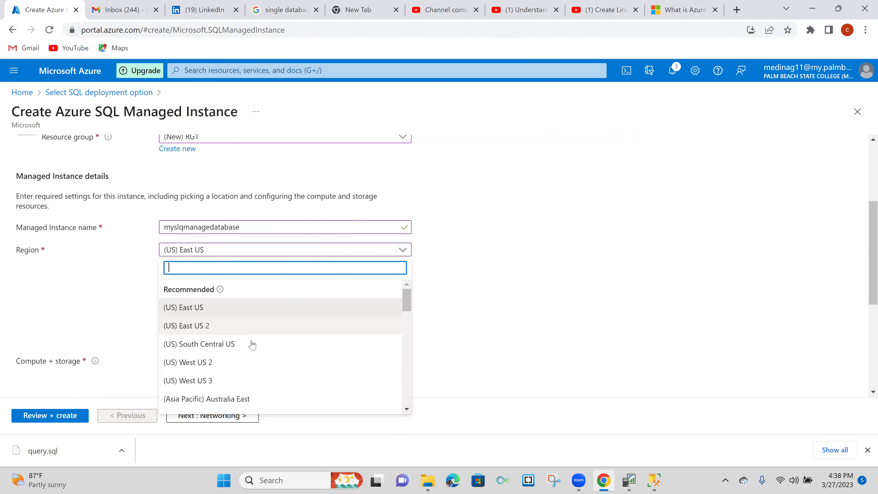
left_click(238, 326)
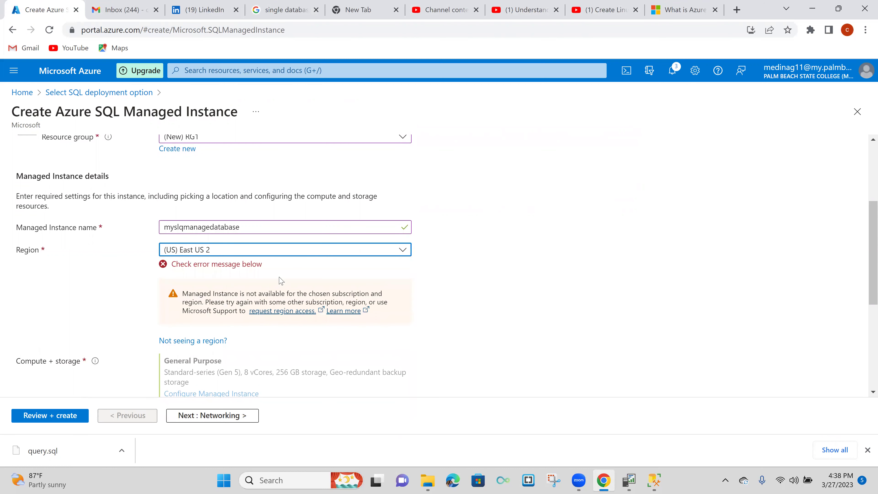
left_click(323, 251)
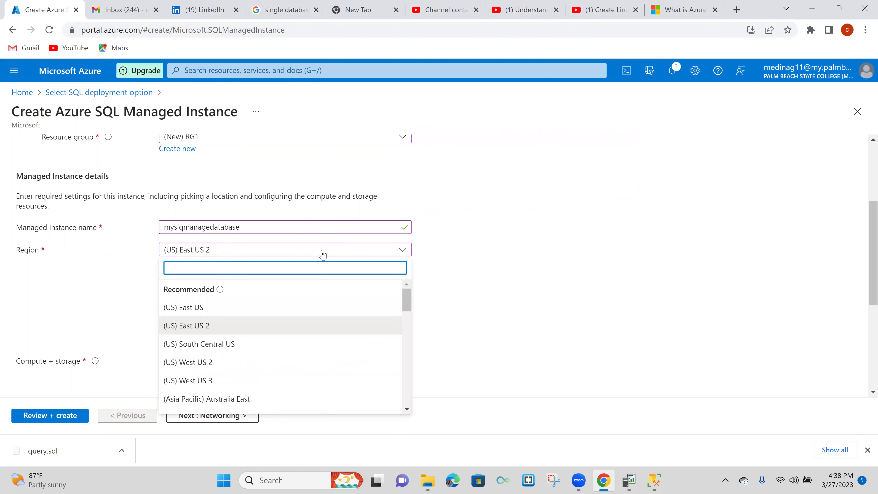
left_click(265, 382)
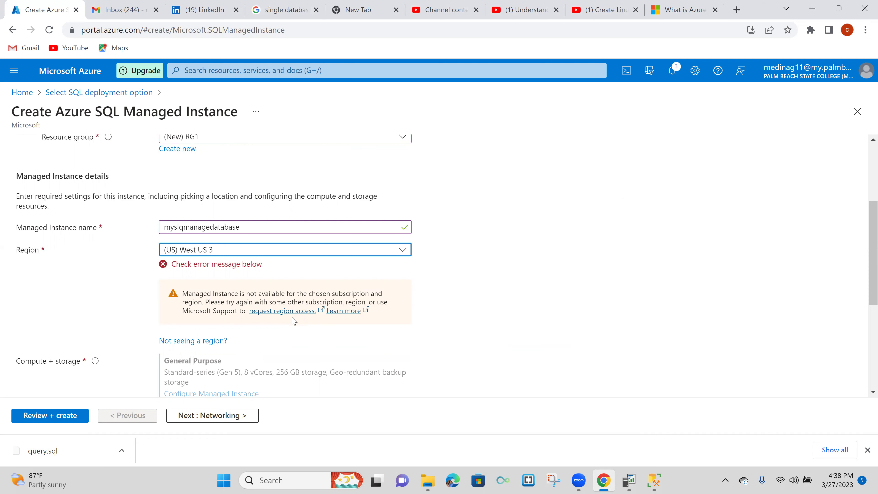
Reselect Azure subscription 1 as the subscription for the managed instance
scroll(293, 321, "up", 4)
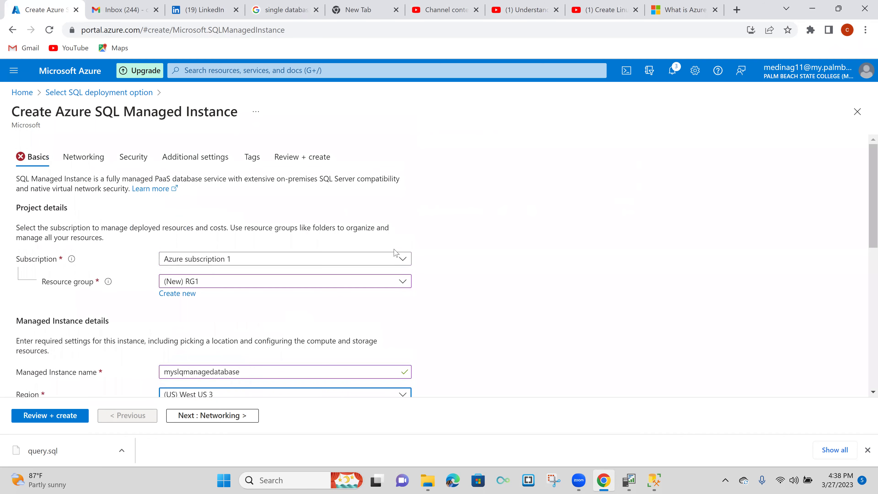
left_click(403, 260)
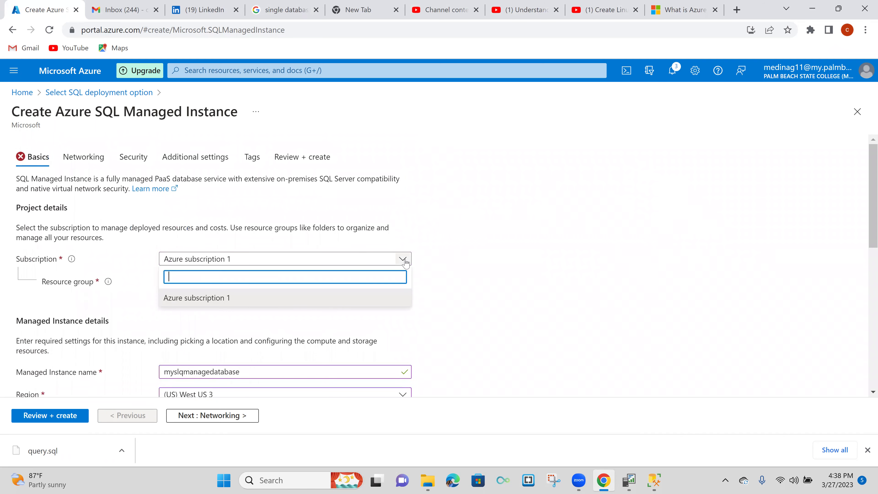
left_click(325, 297)
Start a region access support request with the issue type Subscription management, and discard it to return to the managed instance form
scroll(384, 294, "down", 5)
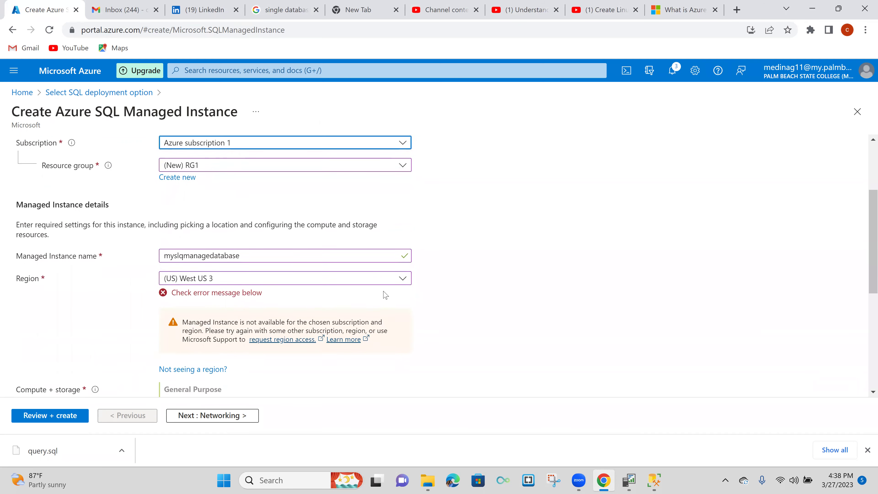
left_click(271, 266)
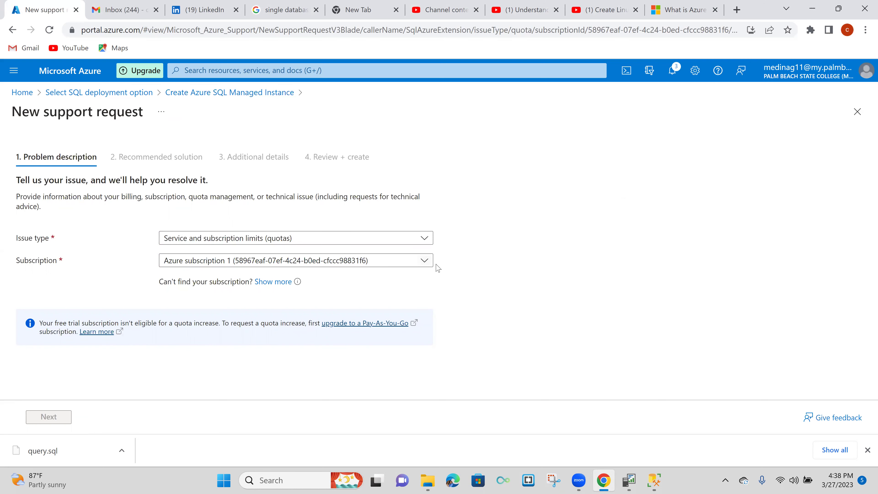
left_click(425, 240)
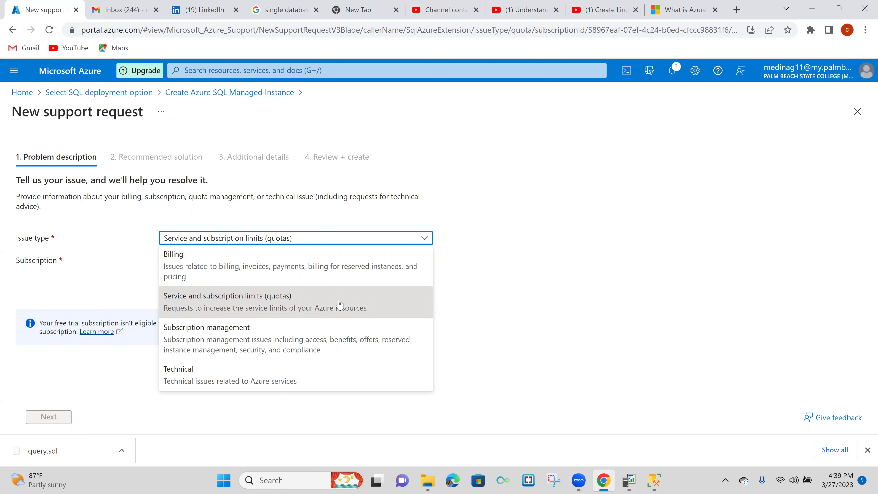
left_click(340, 338)
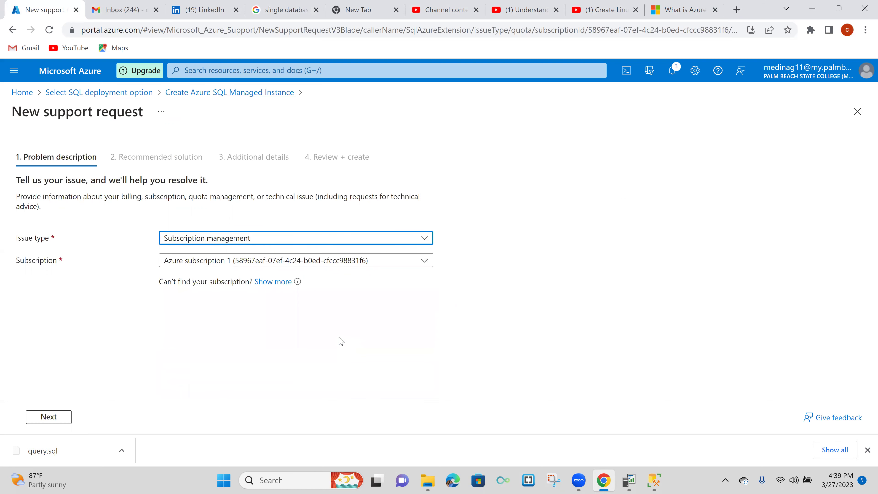
left_click(349, 305)
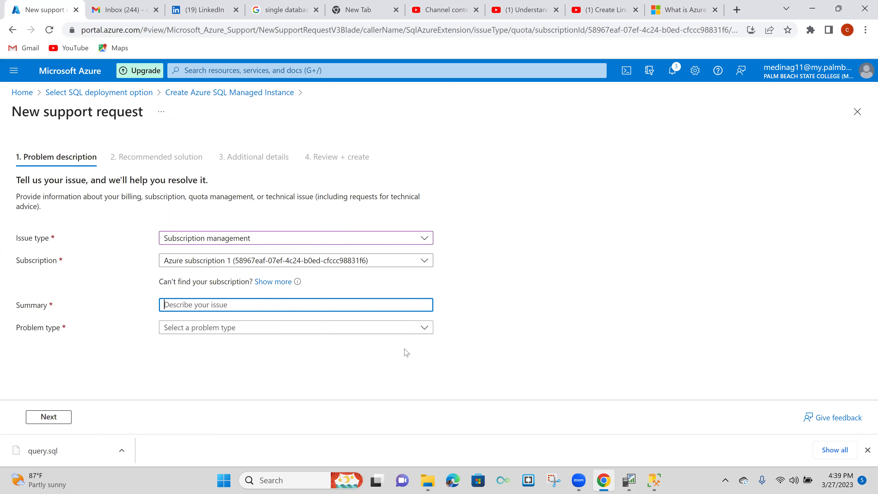
left_click(208, 94)
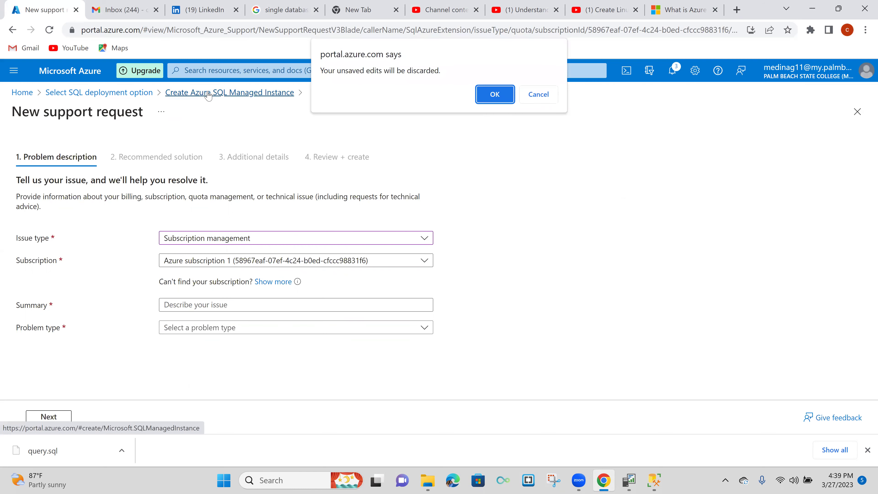
left_click(488, 101)
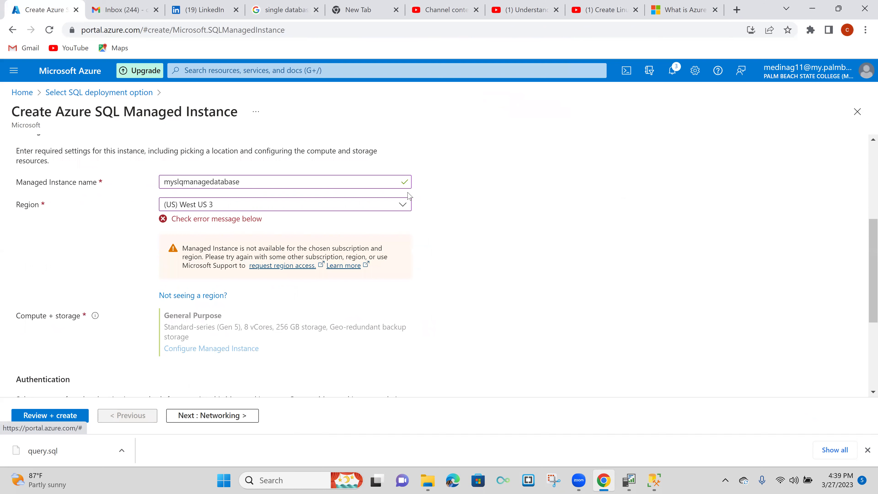
Try (Asia Pacific) Southeast Asia as the managed instance's region and reopen the list of regions
left_click(403, 206)
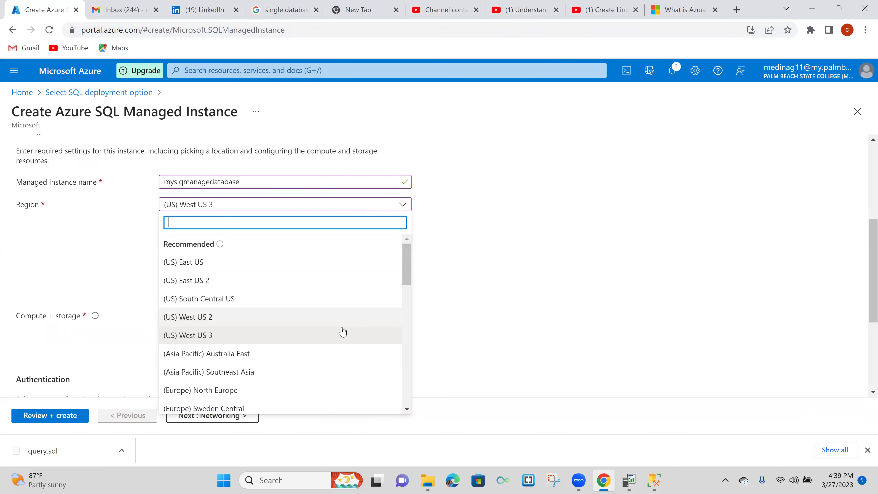
left_click(329, 372)
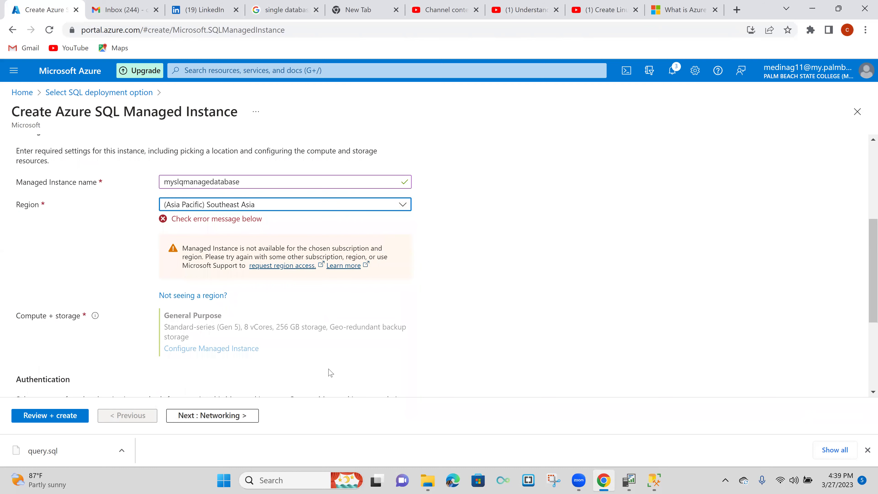
left_click(403, 206)
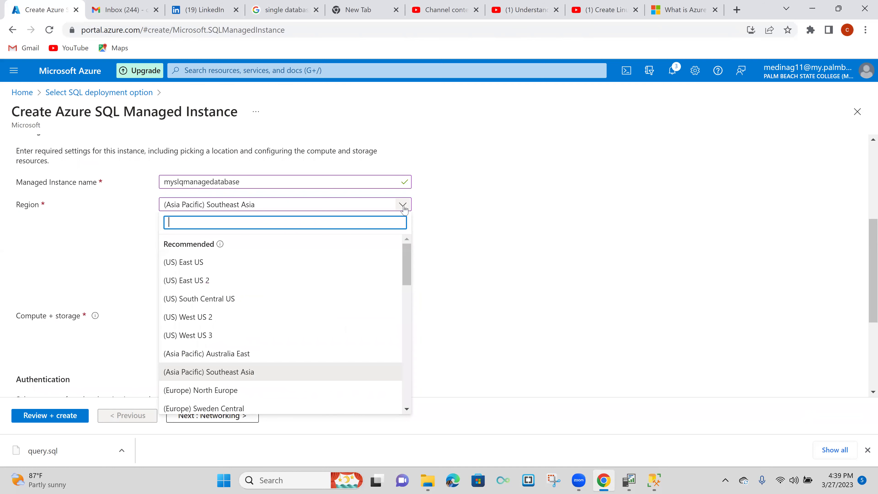
mouse_move(220, 245)
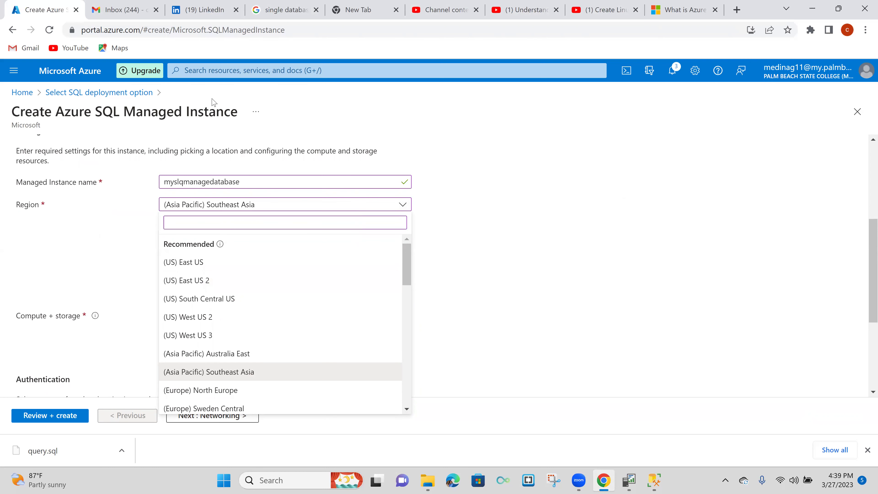
Discard the current managed instance form and start a new single managed instance from the SQL deployment options
left_click(72, 97)
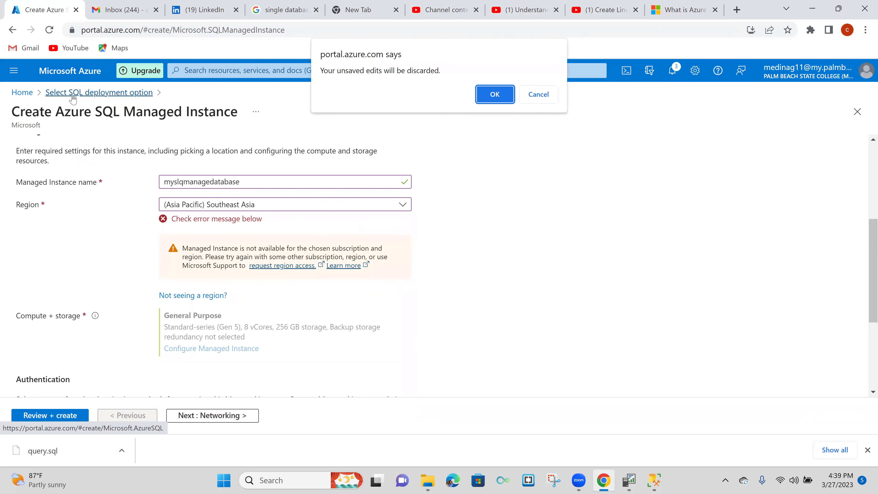
left_click(496, 98)
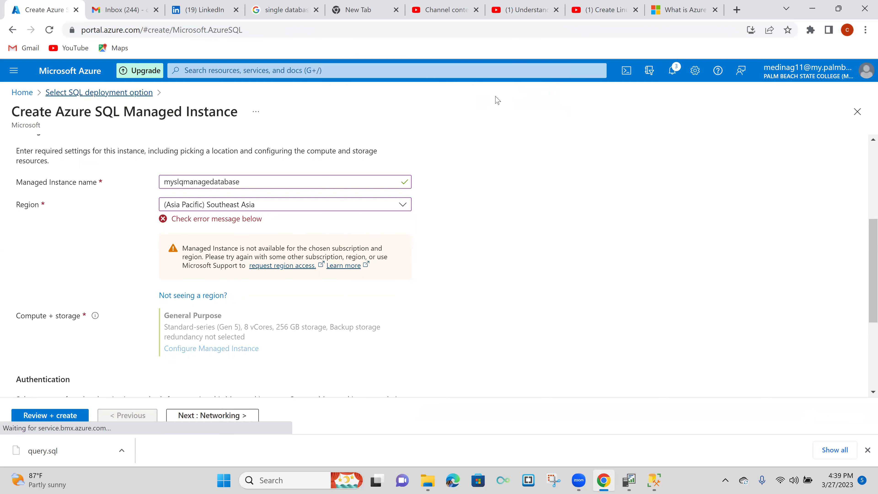
left_click(330, 297)
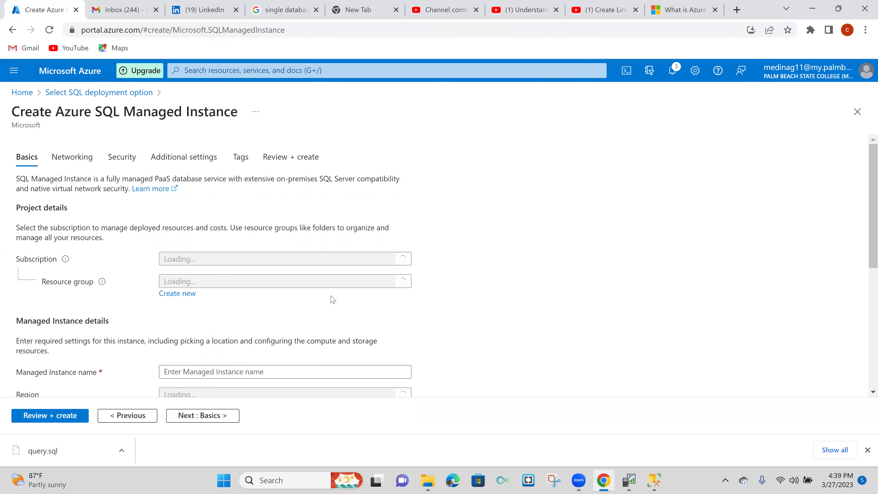
Create a new resource group named RG1 for the new managed instance
left_click(253, 284)
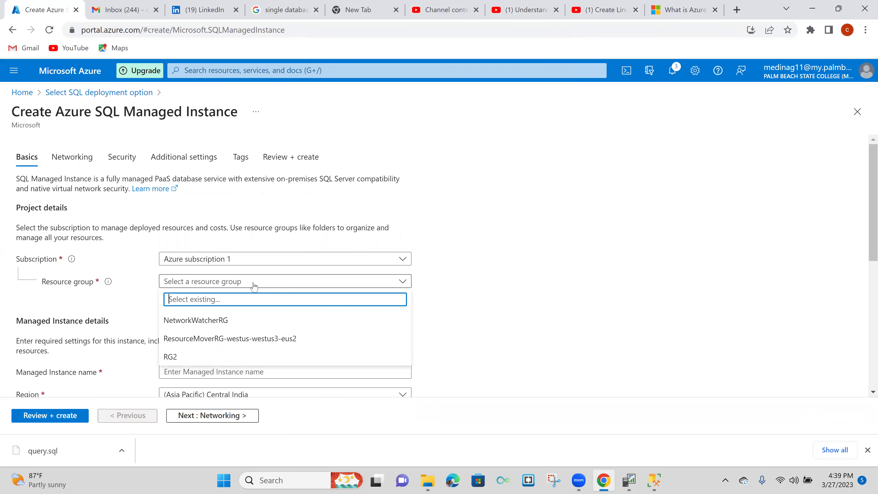
left_click(134, 306)
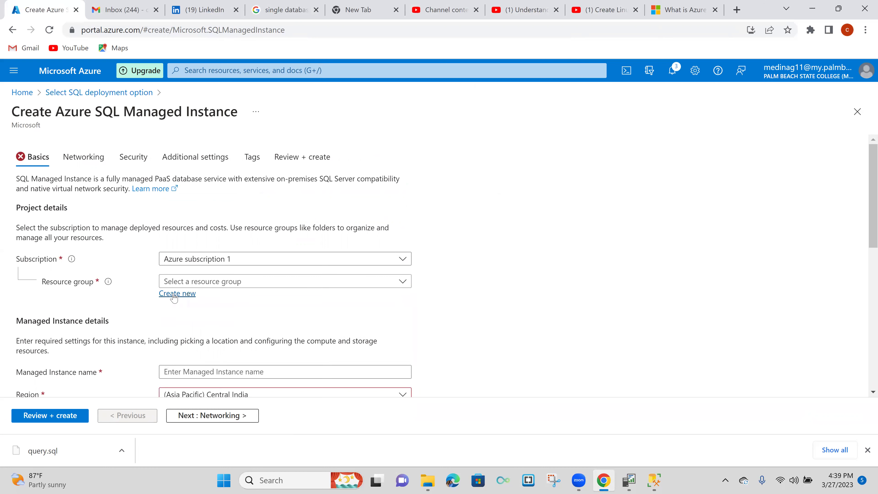
left_click(174, 297)
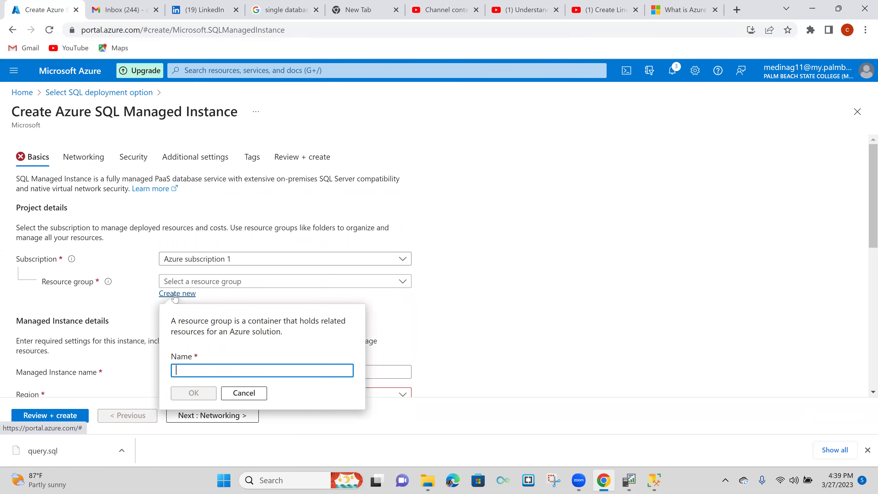
type("RG1")
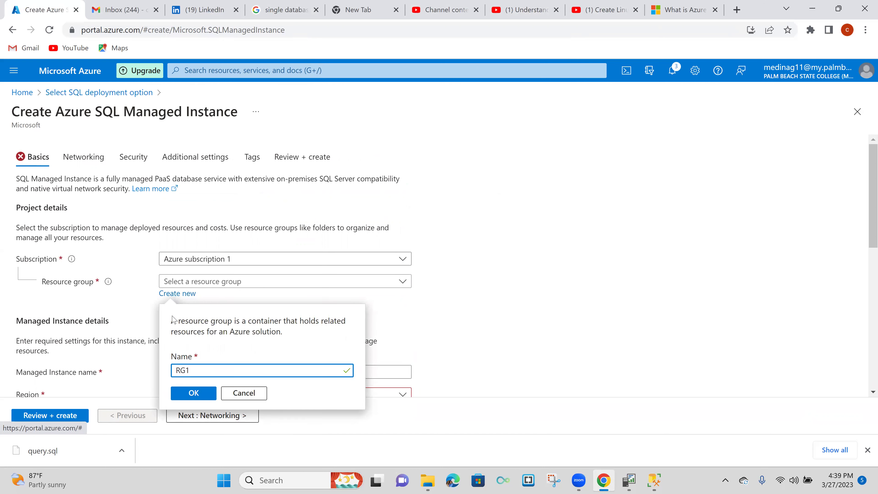
left_click(193, 394)
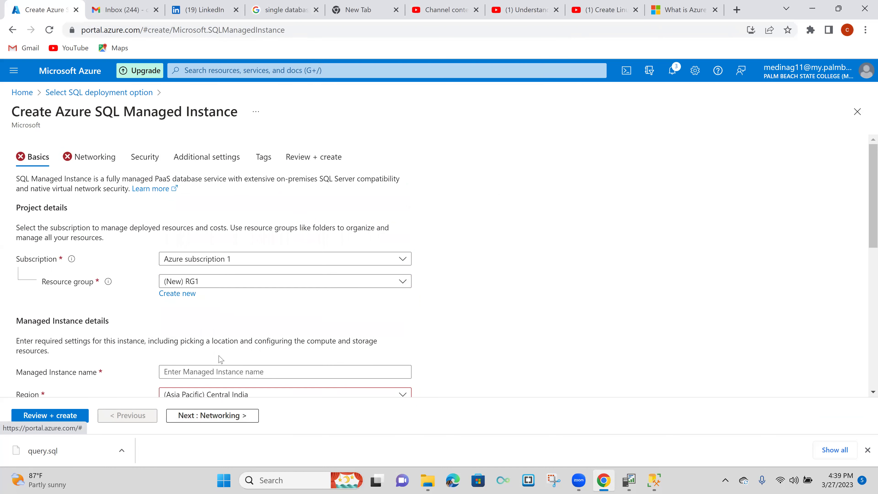
Try the managed instance name manageInstance and clear it
scroll(263, 336, "down", 2)
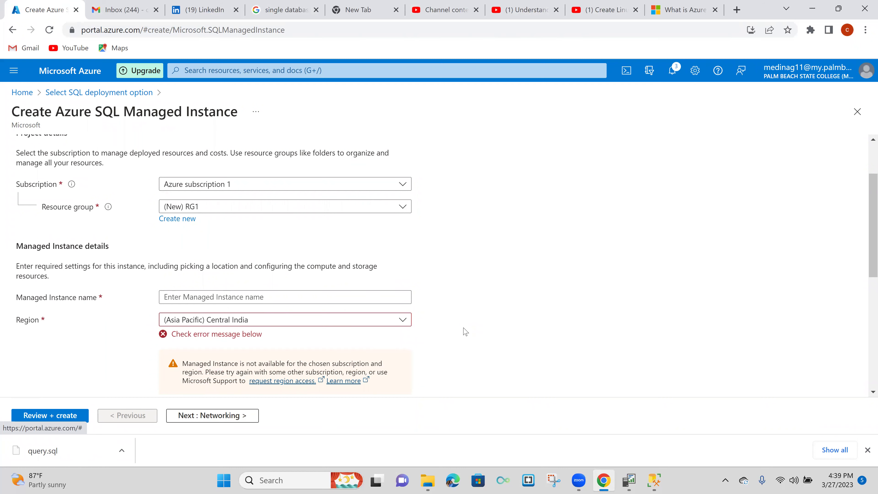
left_click(351, 297)
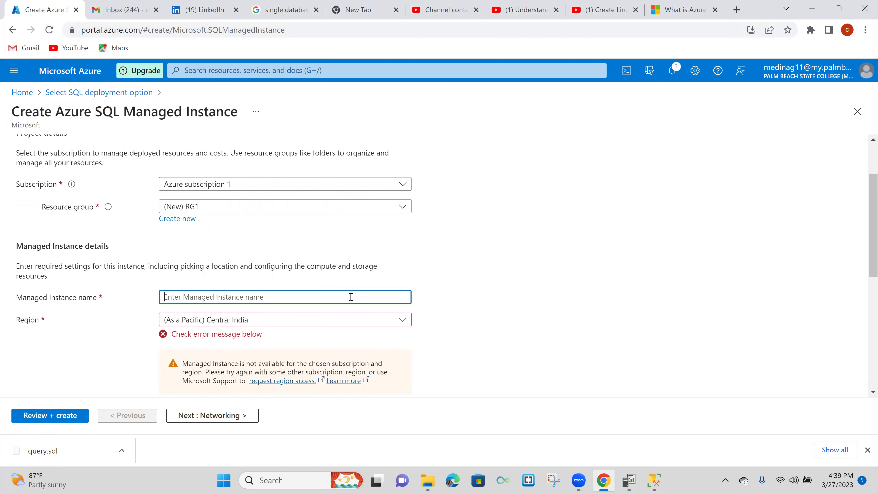
type("manage")
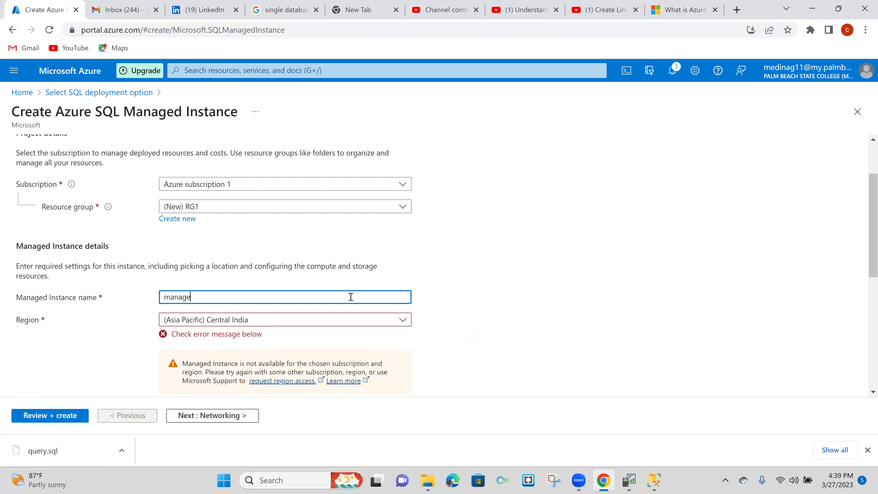
key("BackSpace")
key("BackSpace")
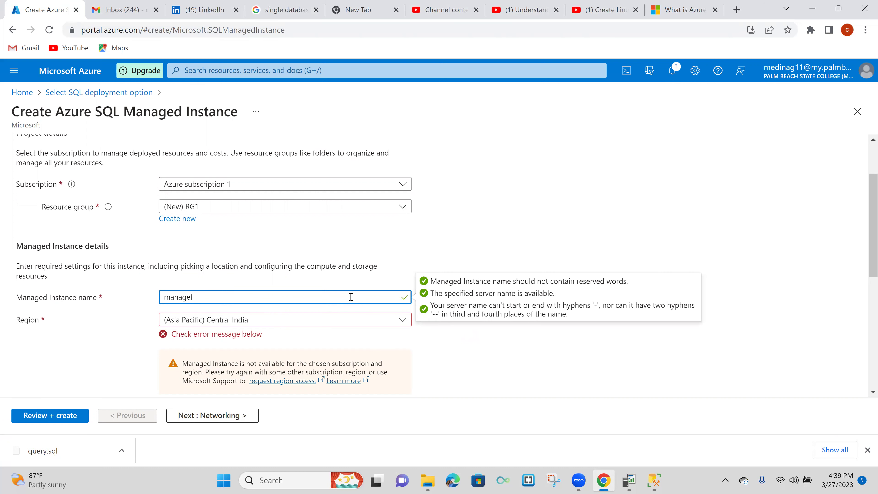
type("nstance")
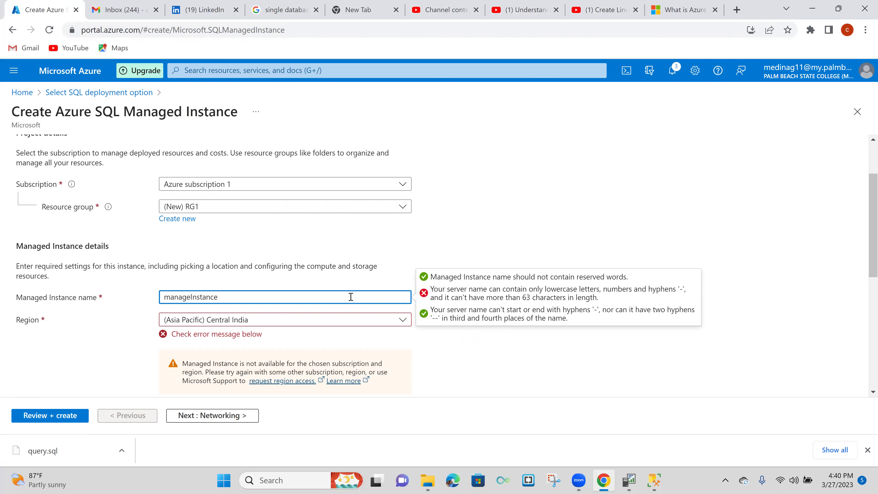
key("BackSpace")
key("BackSpace")
key("BackSpace")
key("BackSpace")
key("BackSpace")
key("BackSpace")
key("BackSpace")
key("BackSpace")
key("BackSpace")
key("BackSpace")
key("BackSpace")
key("BackSpace")
key("BackSpace")
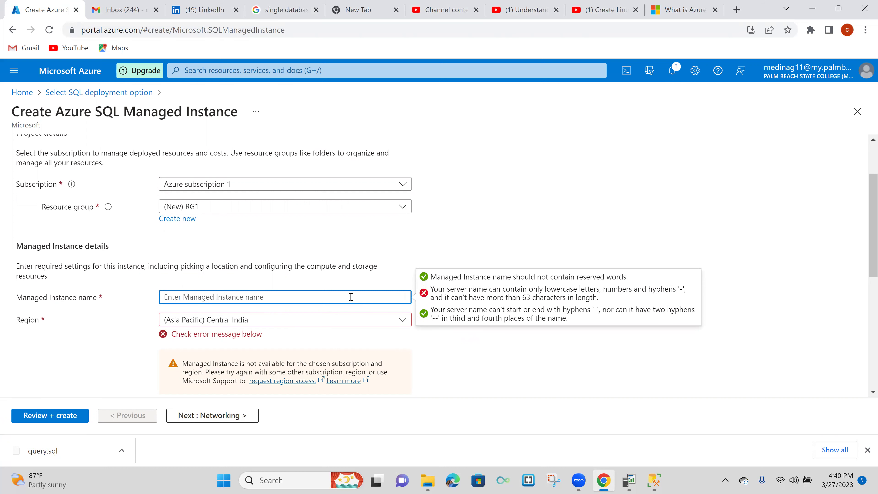
Enter sqlmanagedatabase as the managed instance name
type("s")
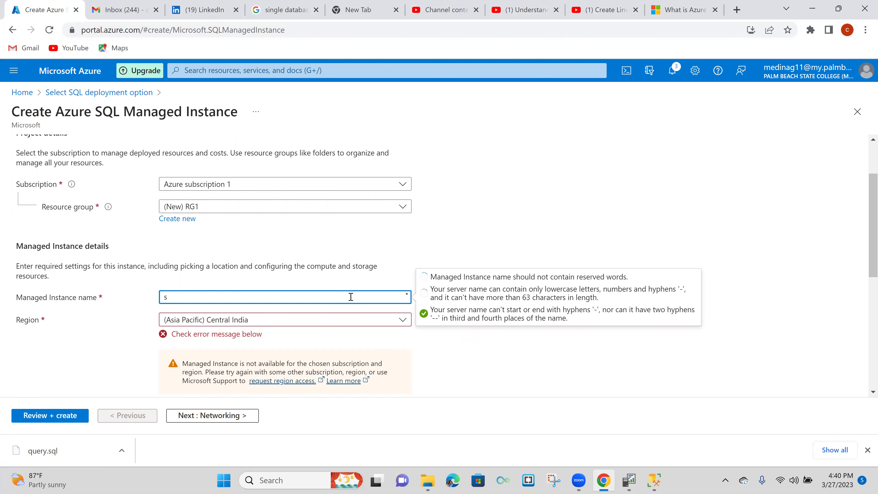
type("qlmanage")
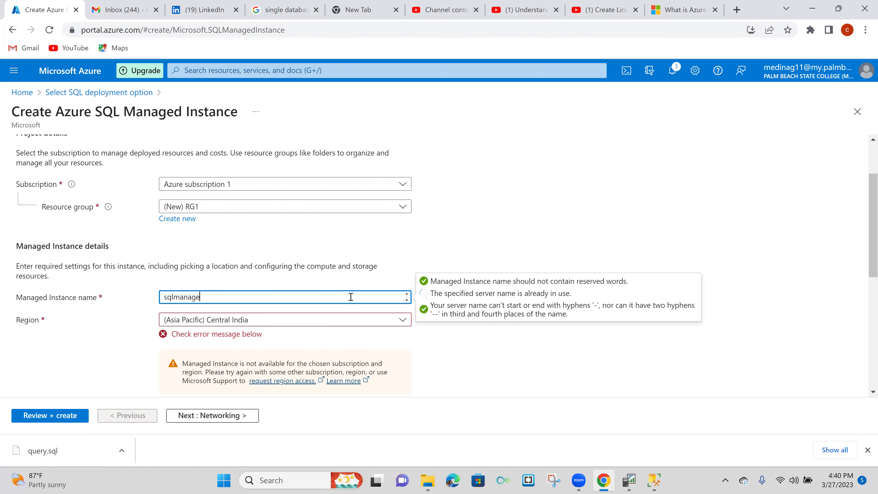
type("datan")
type("as")
key("BackSpace")
key("BackSpace")
type("ase")
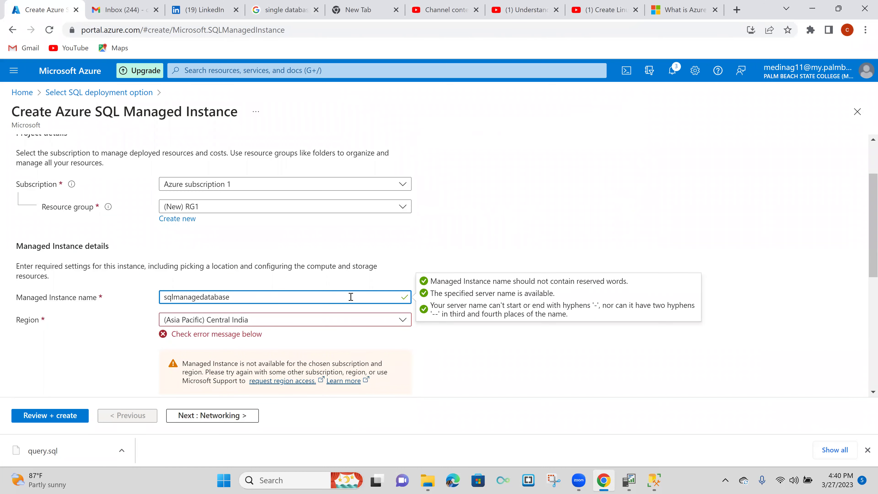
Start a quota increase support request from the missing-region help and set its issue type to Subscription management
scroll(350, 296, "down", 3)
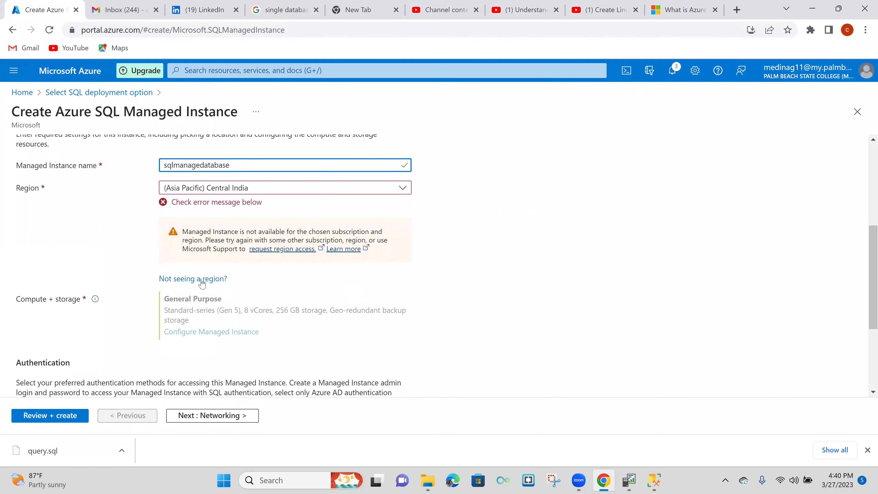
left_click(195, 282)
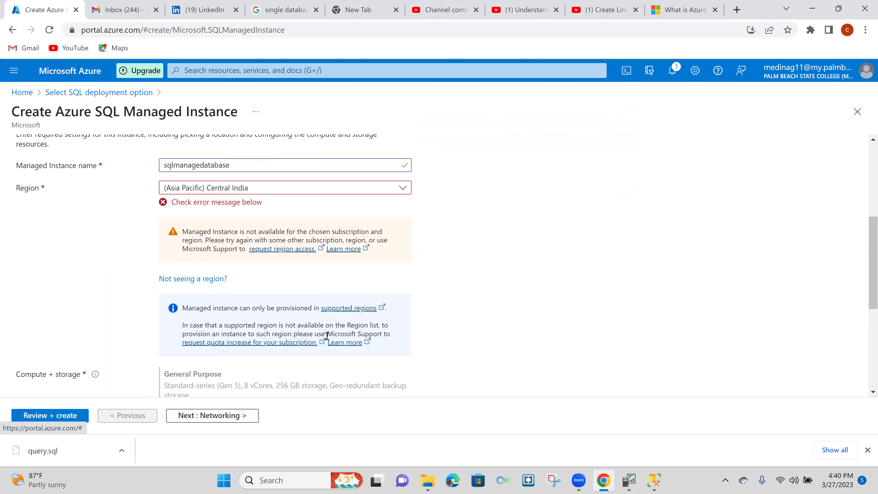
left_click(266, 343)
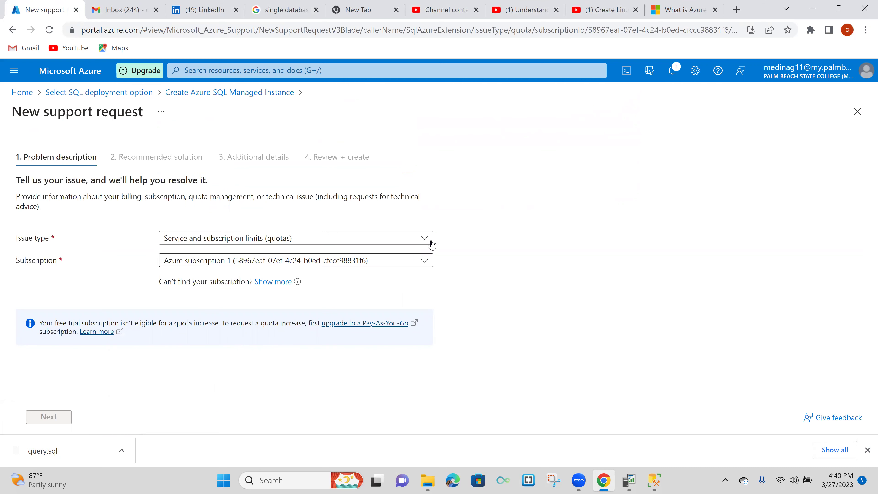
left_click(423, 239)
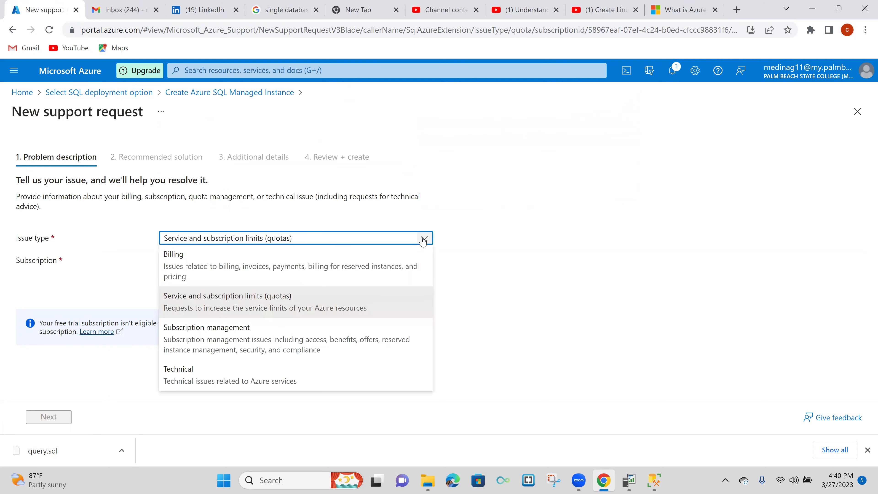
left_click(352, 338)
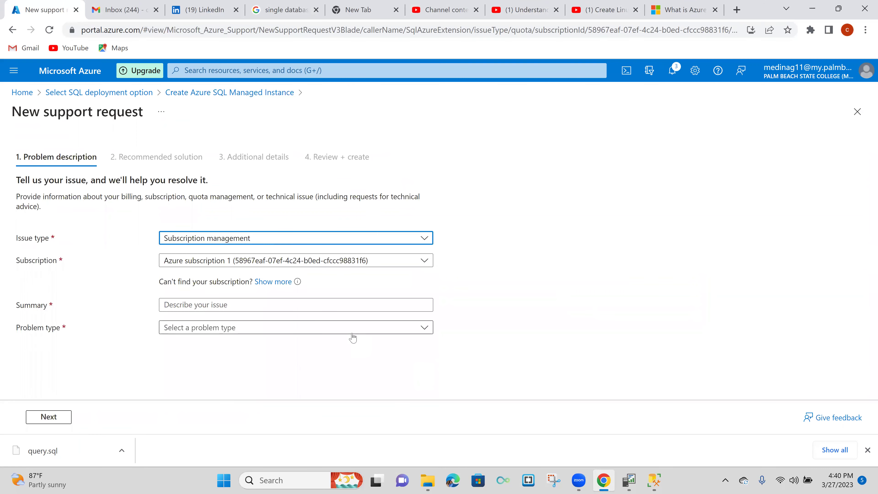
left_click(332, 305)
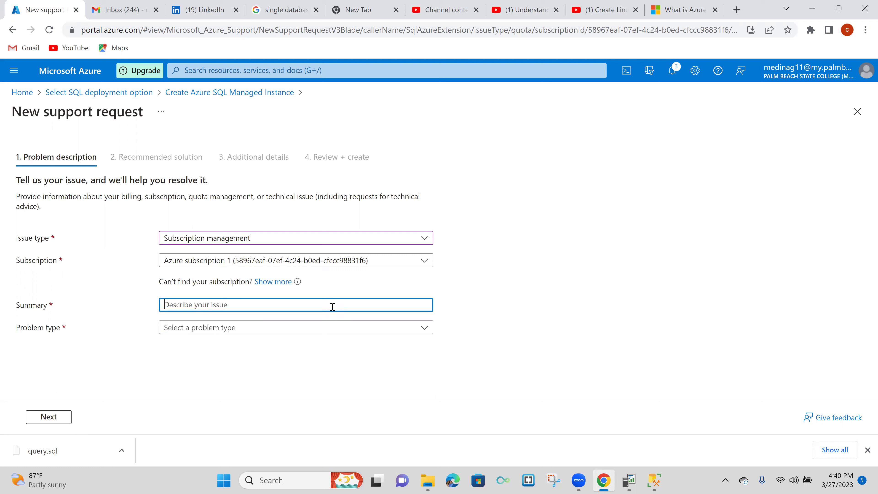
Discard the support request and start a new single managed instance from the SQL deployment options
left_click(128, 98)
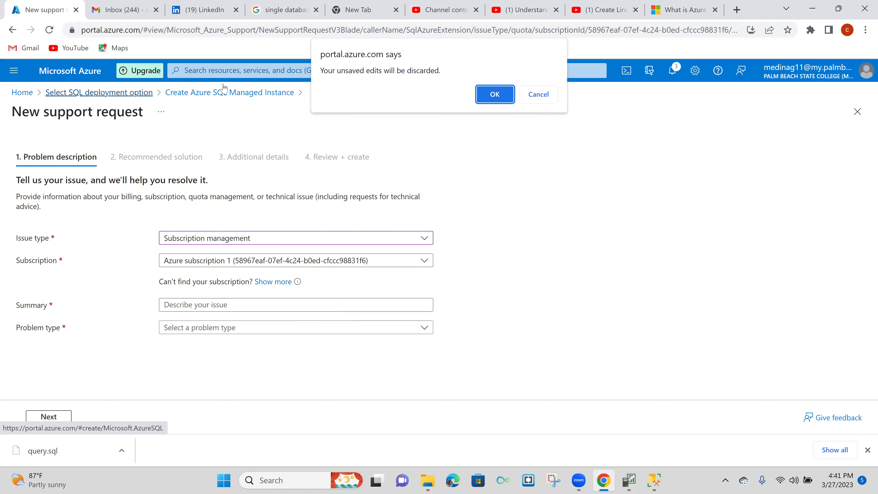
left_click(494, 95)
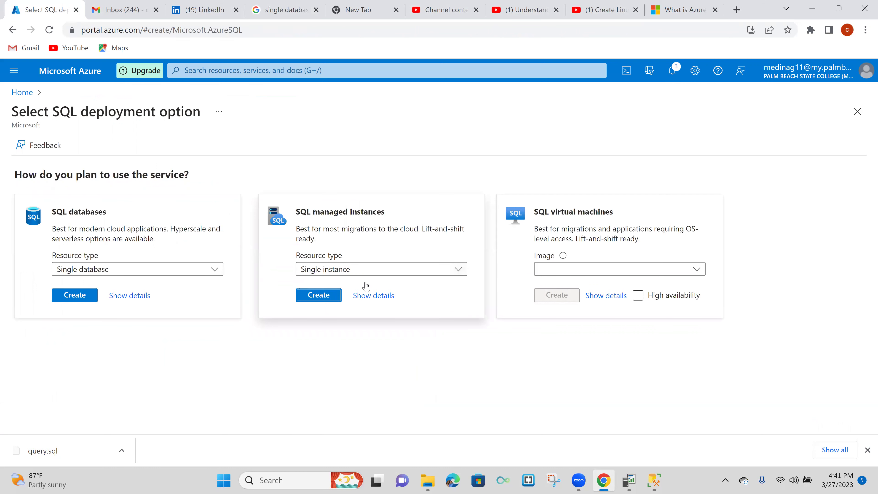
left_click(319, 295)
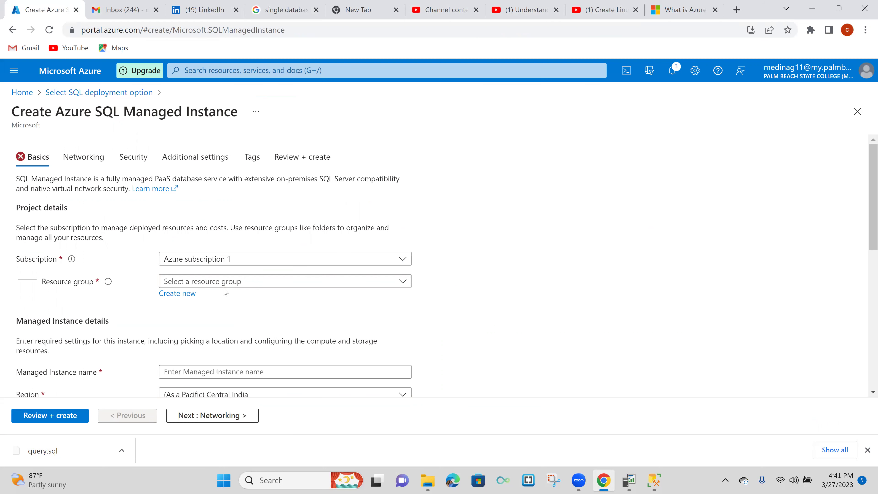
Create a new resource group named Rg1 for the managed instance
left_click(189, 294)
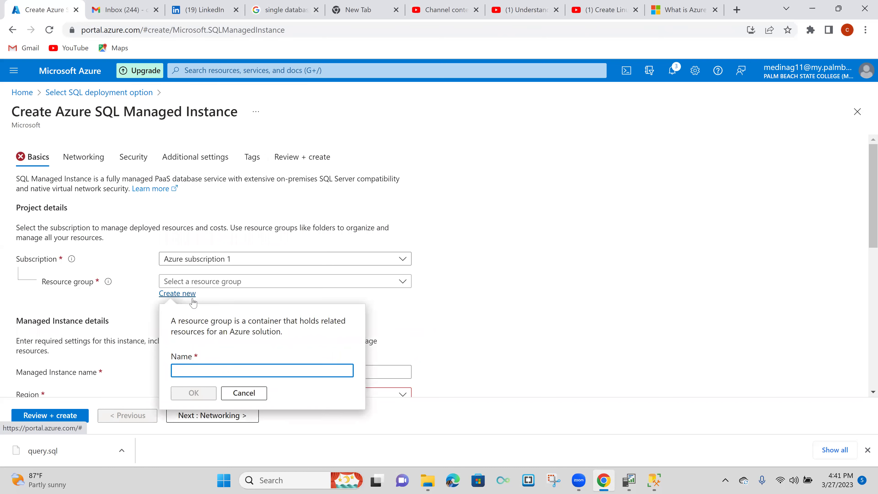
type("Rg1")
left_click(203, 394)
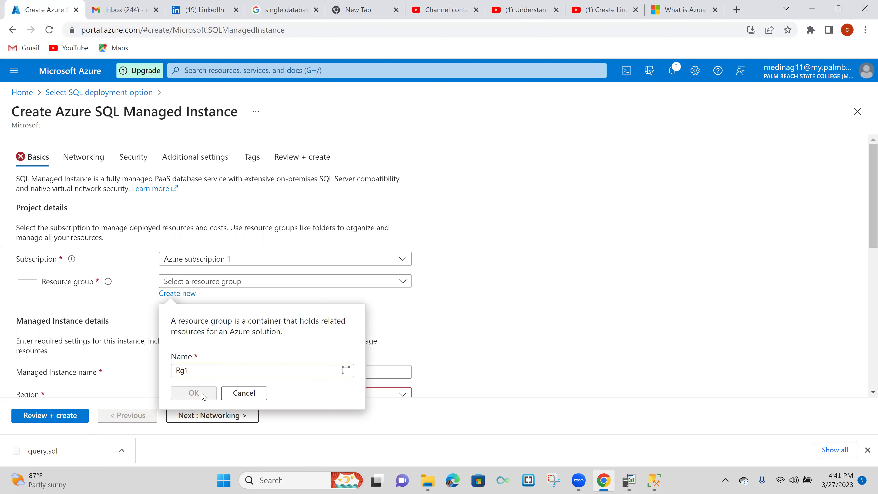
Examine the managed instance form's basic, authentication, networking and security settings, then return to the basic settings
scroll(270, 312, "down", 3)
scroll(270, 313, "down", 7)
scroll(271, 312, "down", 1)
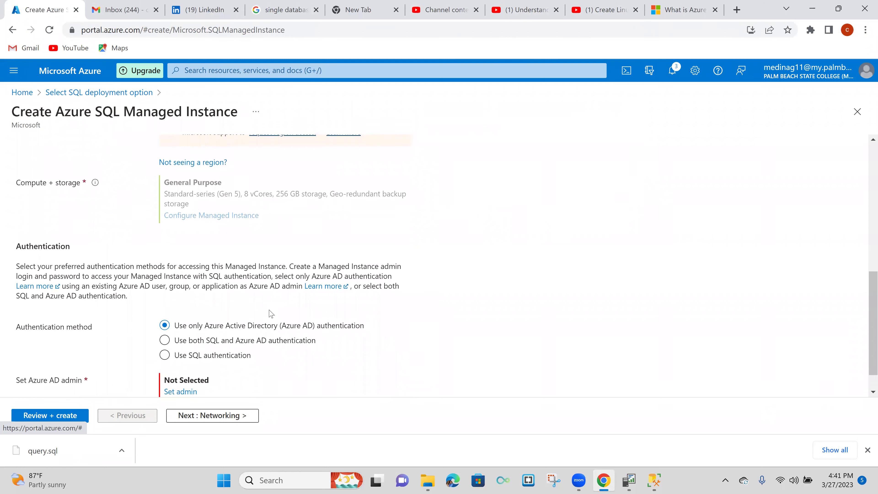
scroll(270, 313, "down", 1)
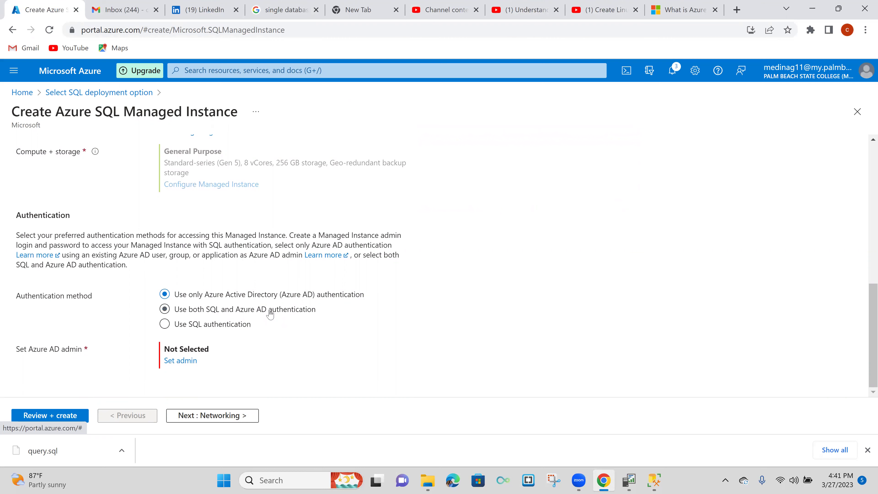
scroll(270, 312, "up", 8)
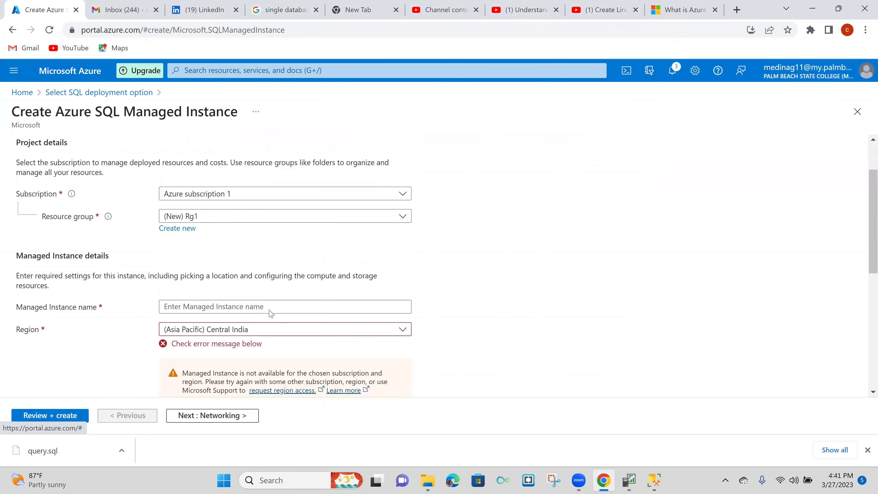
scroll(271, 313, "up", 2)
scroll(271, 313, "down", 4)
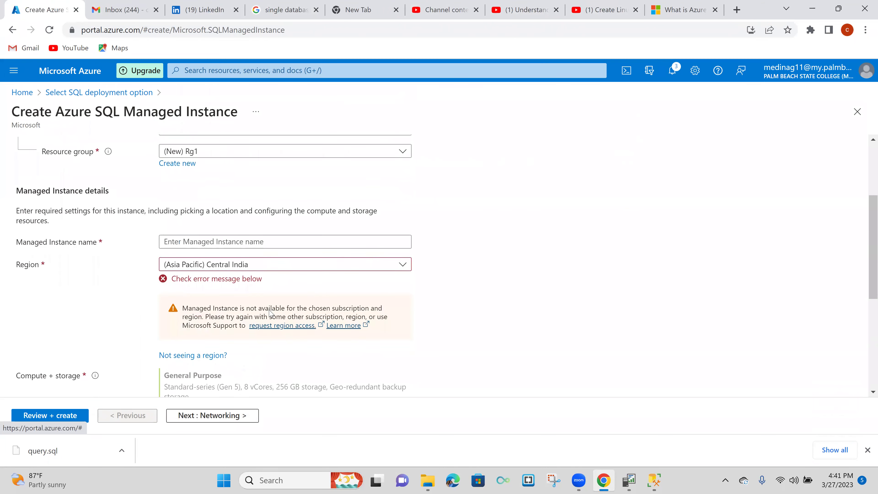
scroll(271, 313, "down", 7)
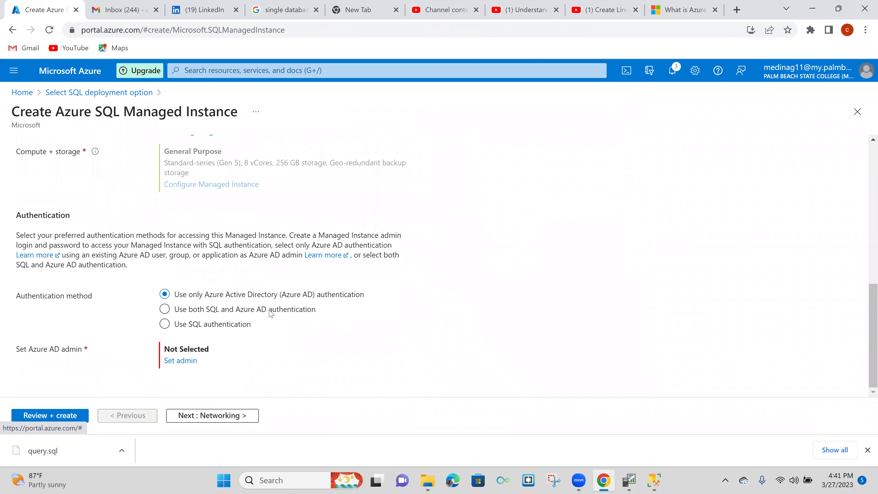
scroll(270, 313, "up", 13)
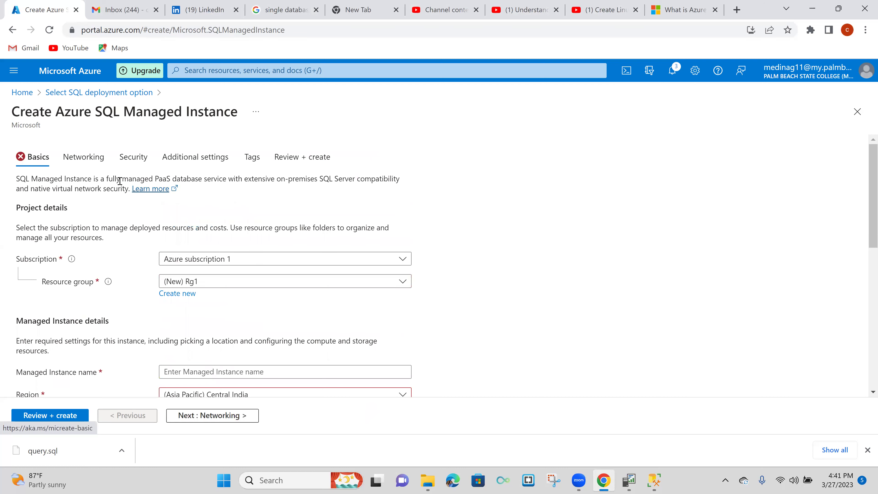
left_click(89, 163)
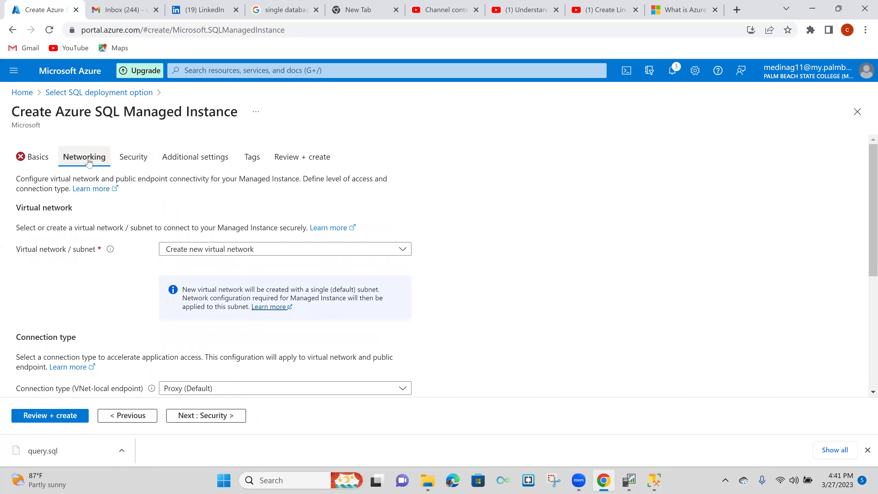
left_click(136, 161)
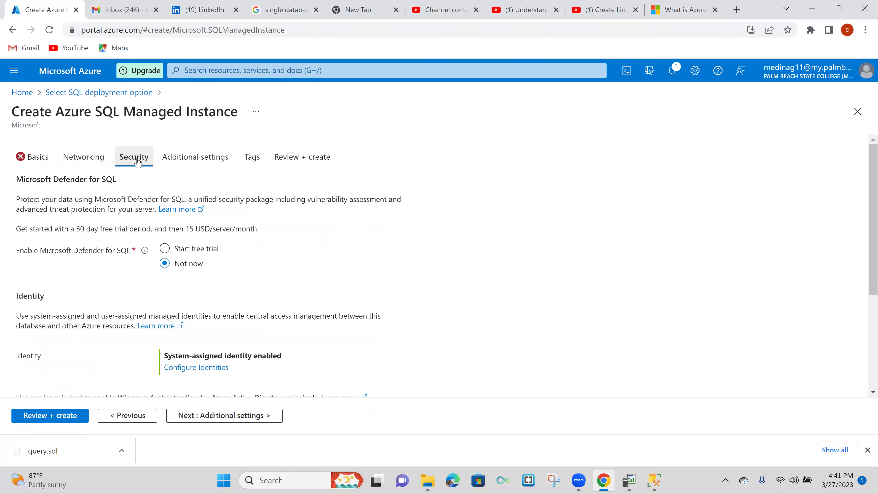
left_click(27, 162)
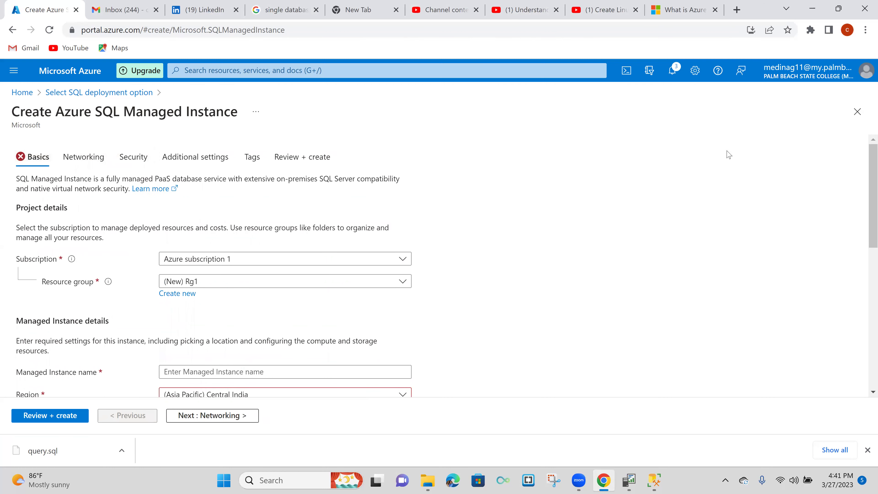
Switch to the Microsoft Learn documentation and return to the quickstart on creating an Azure SQL Managed Instance
left_click(704, 14)
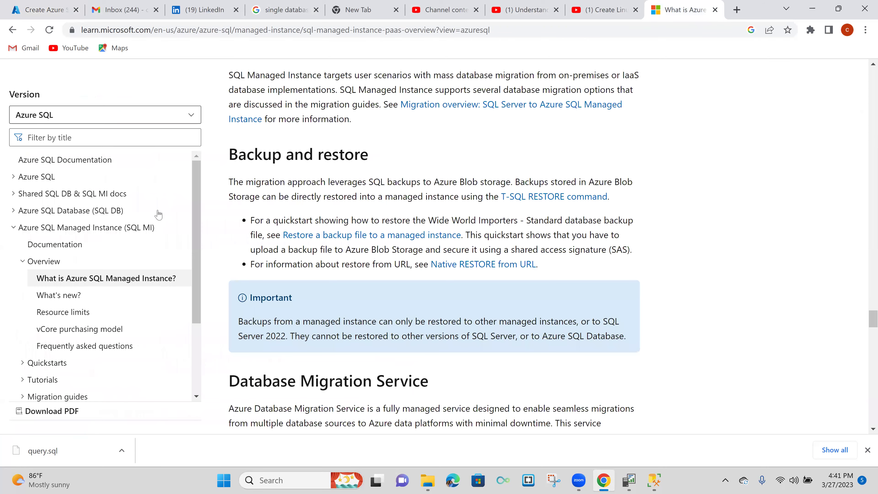
scroll(158, 215, "up", 1)
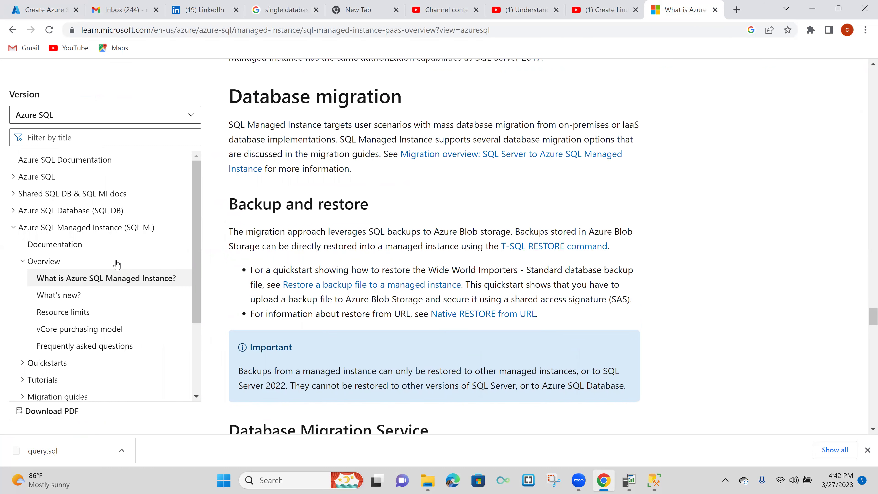
scroll(116, 264, "up", 1)
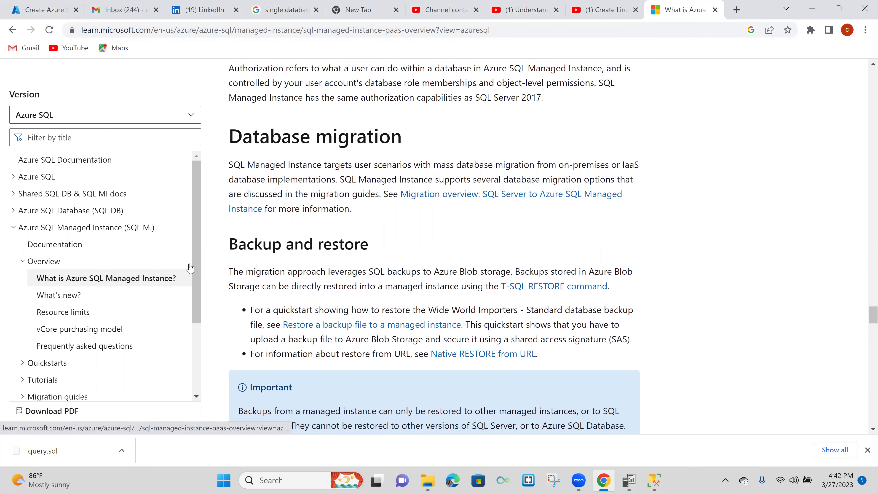
mouse_move(193, 263)
left_mouse_down()
mouse_move(193, 321)
mouse_move(193, 248)
left_mouse_up()
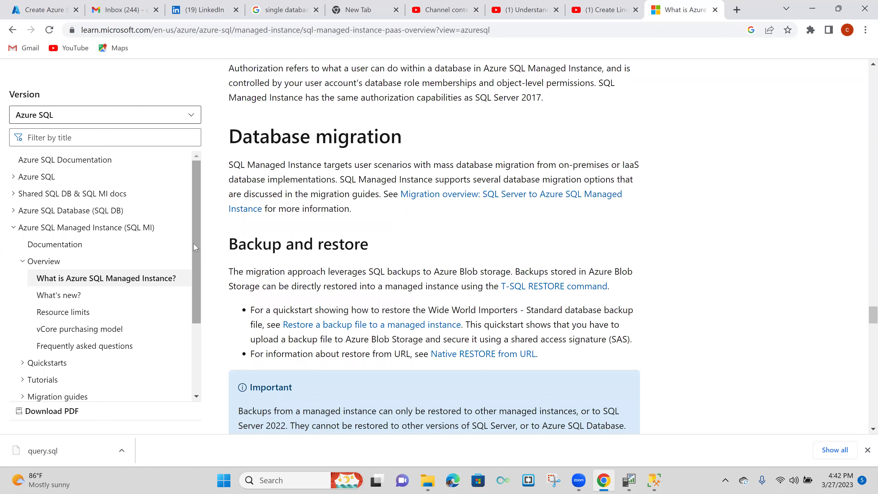
left_click(103, 228)
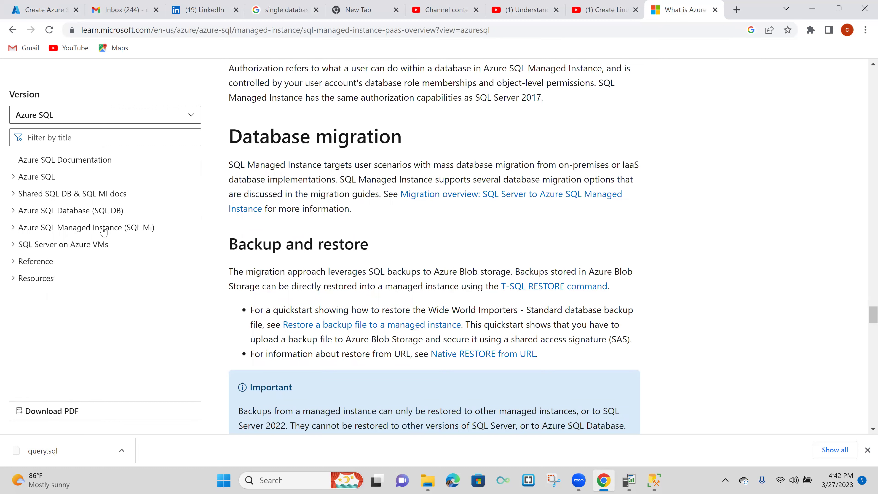
left_click(104, 228)
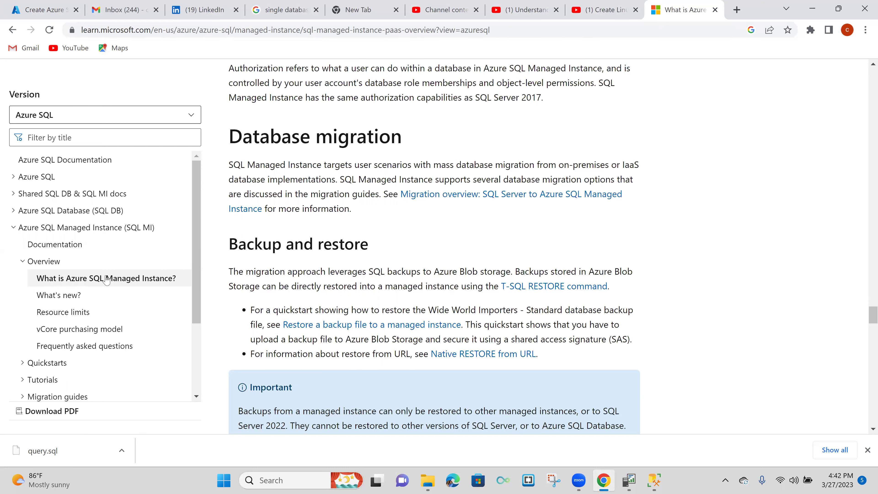
left_click(14, 31)
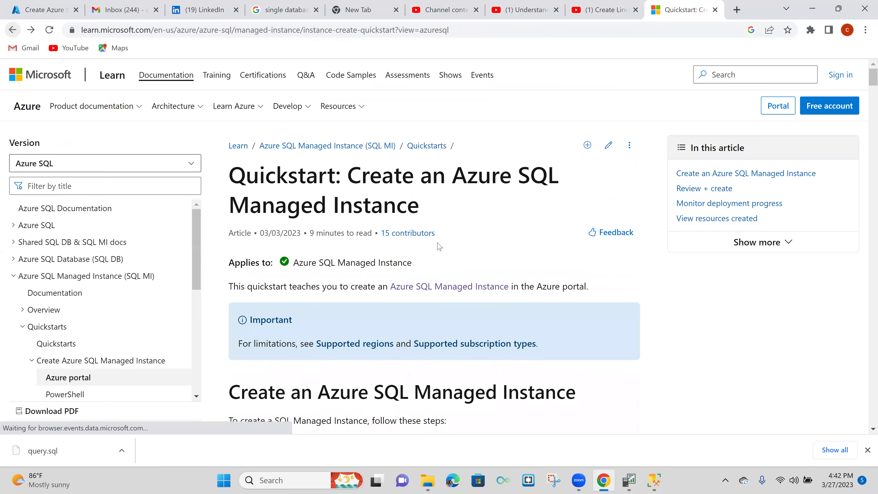
Read through the quickstart's creation steps down to the example of the completed Basics form
scroll(499, 266, "down", 2)
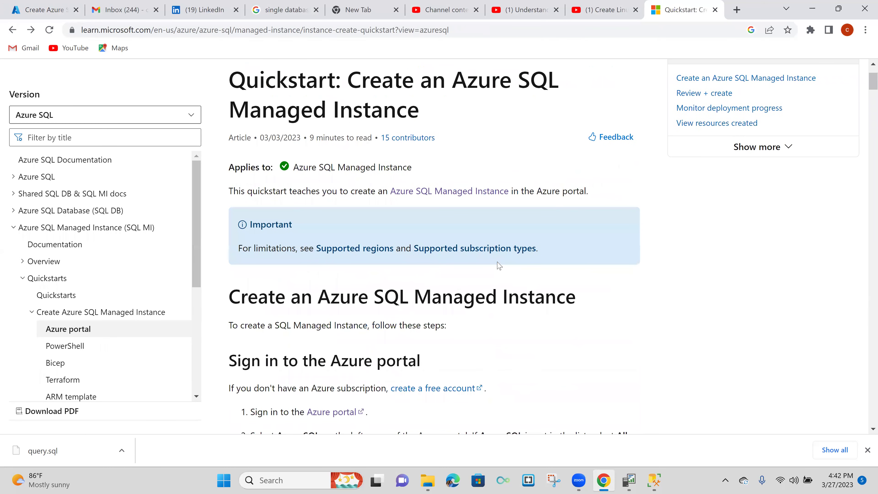
scroll(499, 266, "down", 8)
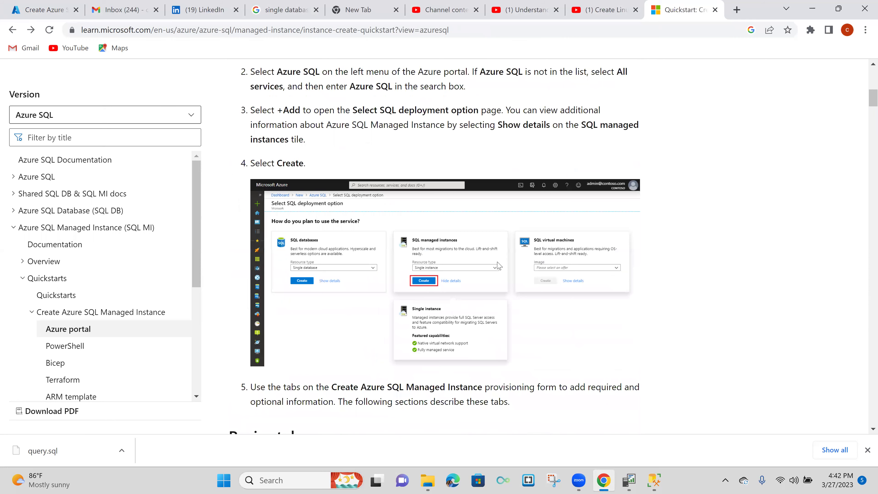
scroll(498, 265, "down", 6)
scroll(499, 266, "down", 2)
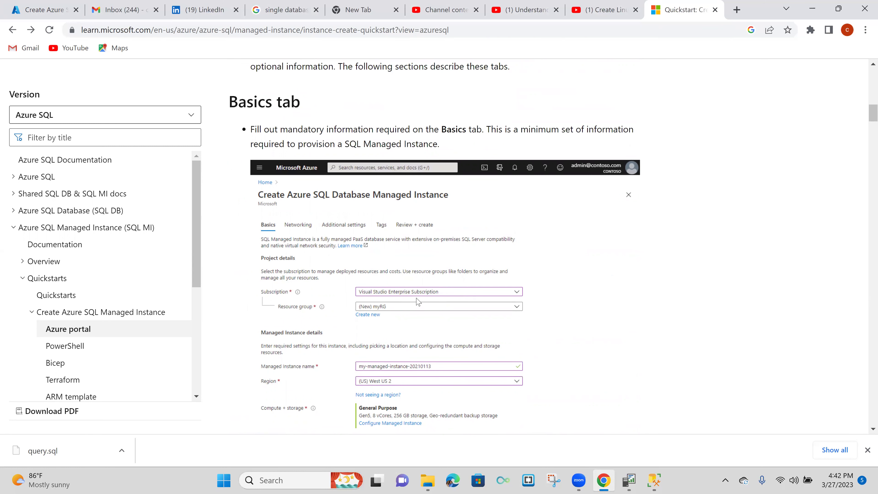
scroll(425, 306, "down", 2)
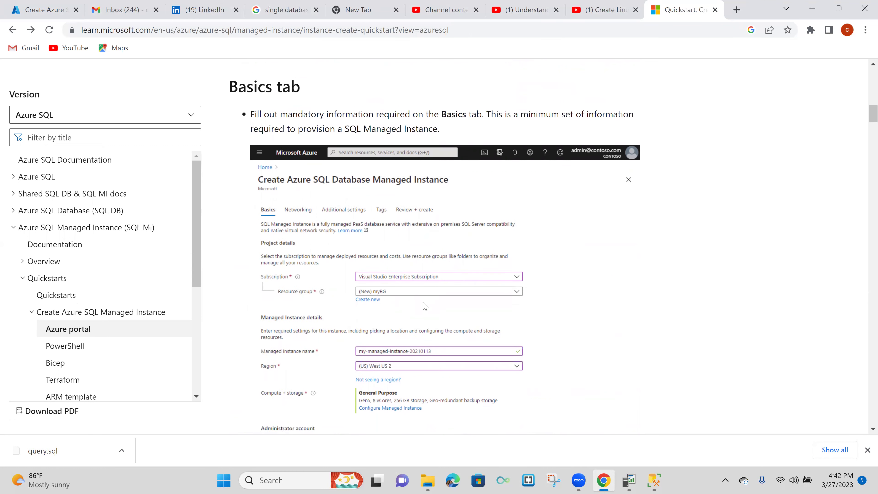
scroll(424, 306, "down", 2)
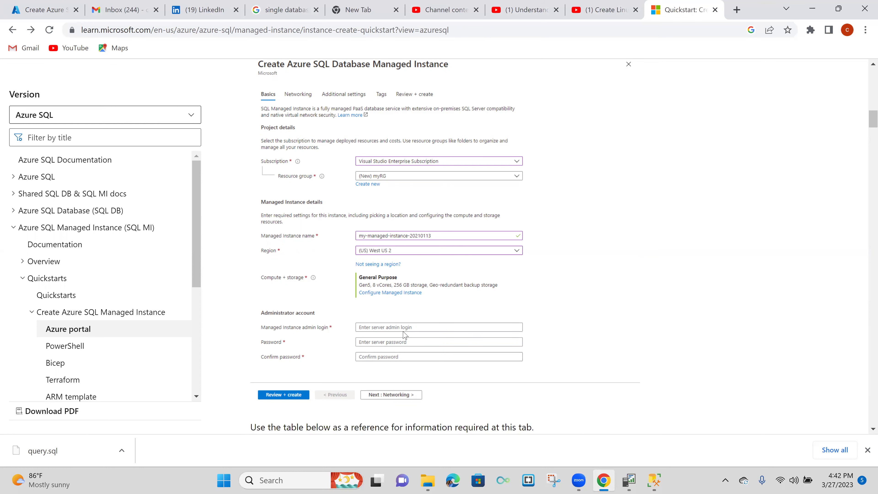
Read the quickstart's reference table for the Basics tab, from subscription and resource group to admin login and password requirements
scroll(404, 334, "down", 3)
scroll(405, 334, "down", 4)
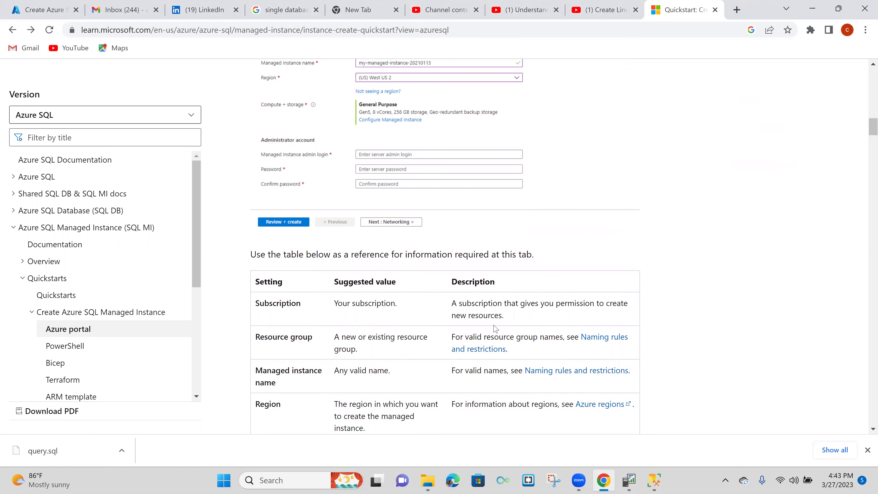
scroll(508, 328, "down", 1)
scroll(508, 327, "down", 2)
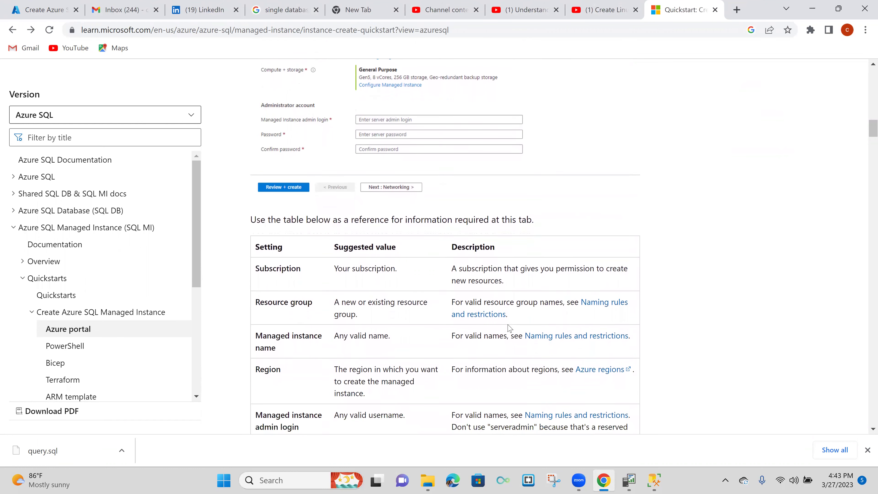
scroll(508, 327, "down", 1)
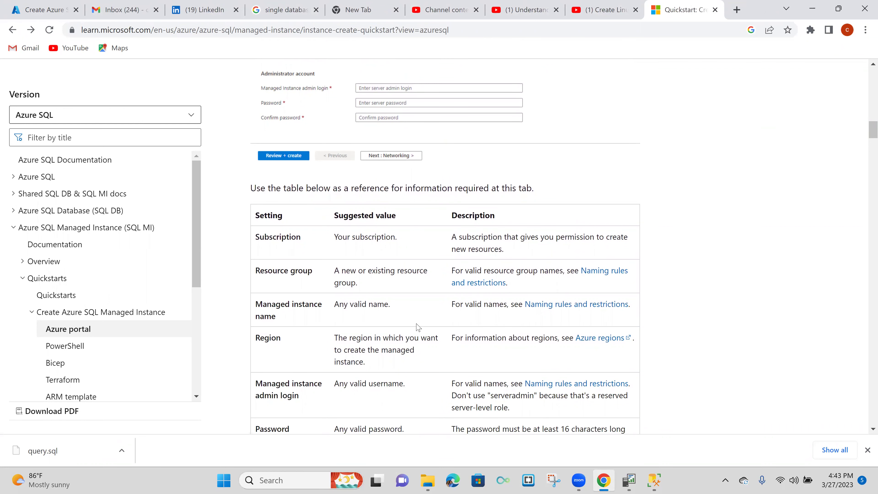
scroll(360, 324, "down", 2)
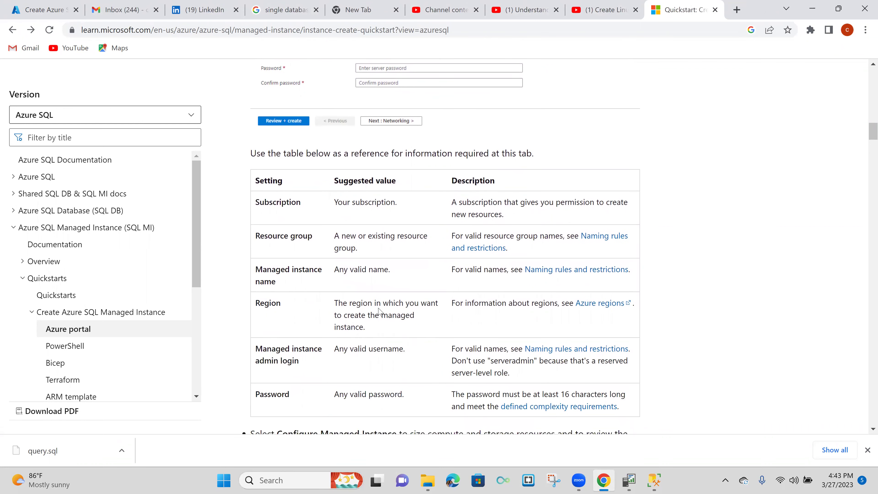
scroll(391, 331, "down", 3)
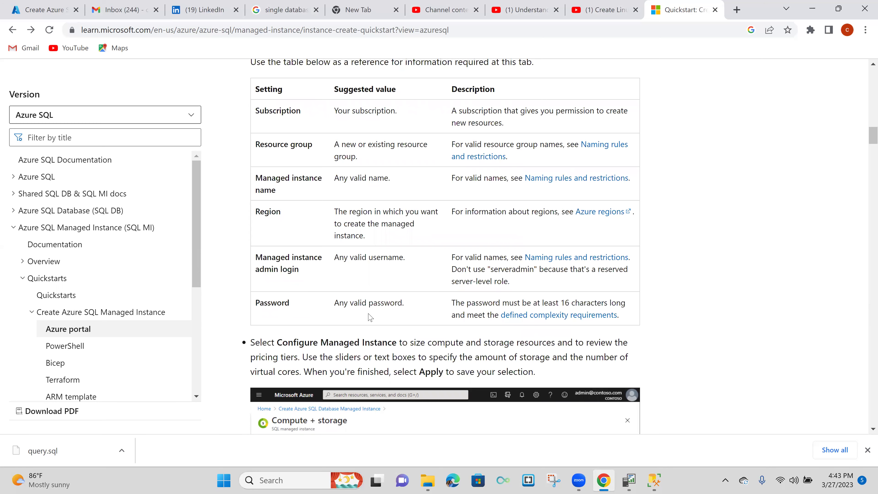
Read the quickstart's Compute + storage example and its table on service tier, hardware, vCores, storage and backup redundancy
scroll(369, 317, "down", 3)
scroll(369, 316, "down", 3)
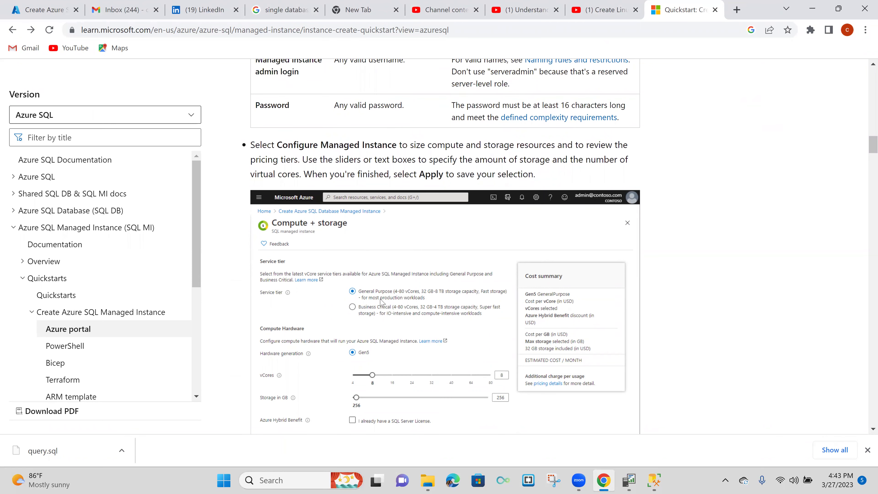
scroll(379, 300, "down", 5)
scroll(379, 300, "down", 3)
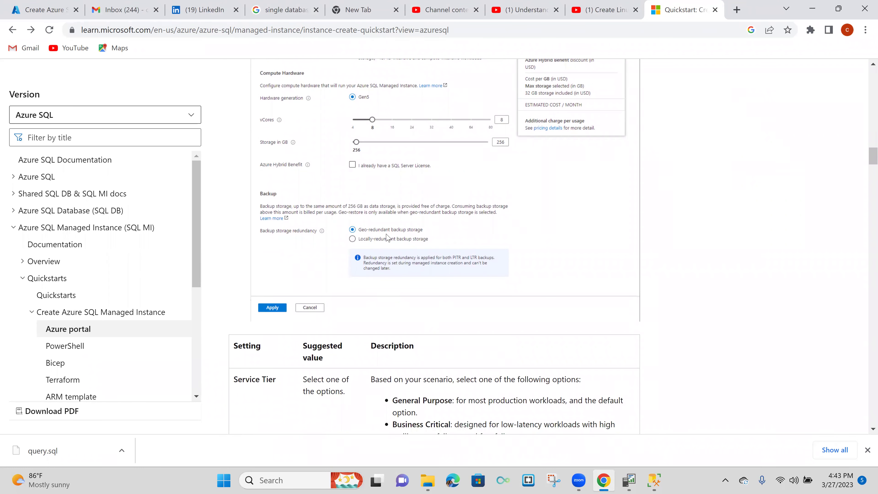
scroll(432, 254, "down", 4)
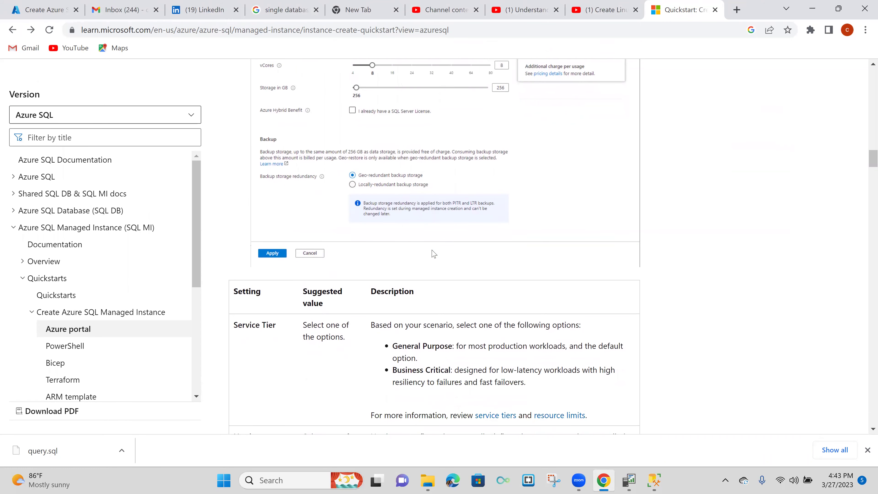
scroll(432, 253, "down", 3)
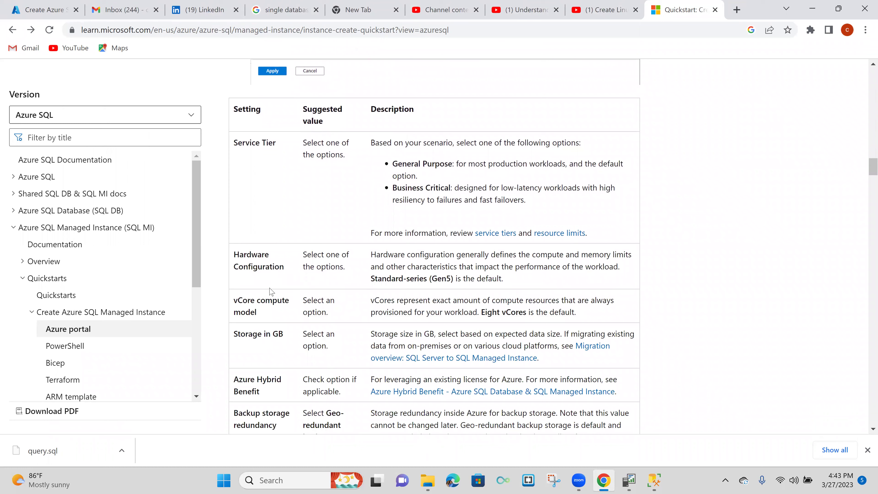
scroll(359, 356, "down", 5)
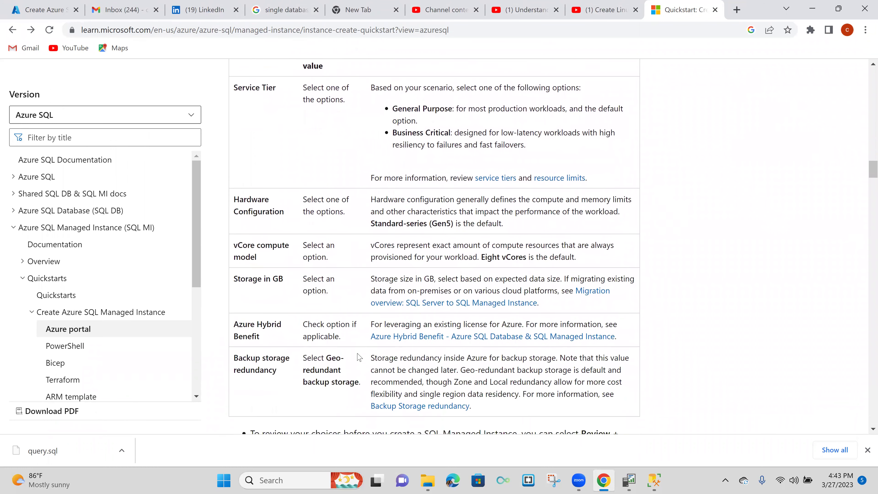
Examine the quickstart's Networking tab section, covering virtual network, connection type, public endpoint and allowed access
scroll(359, 356, "down", 5)
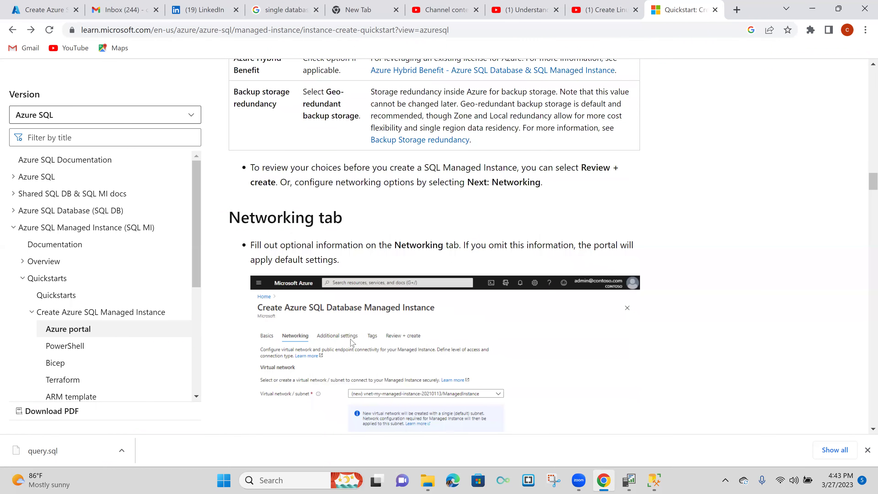
scroll(352, 342, "down", 4)
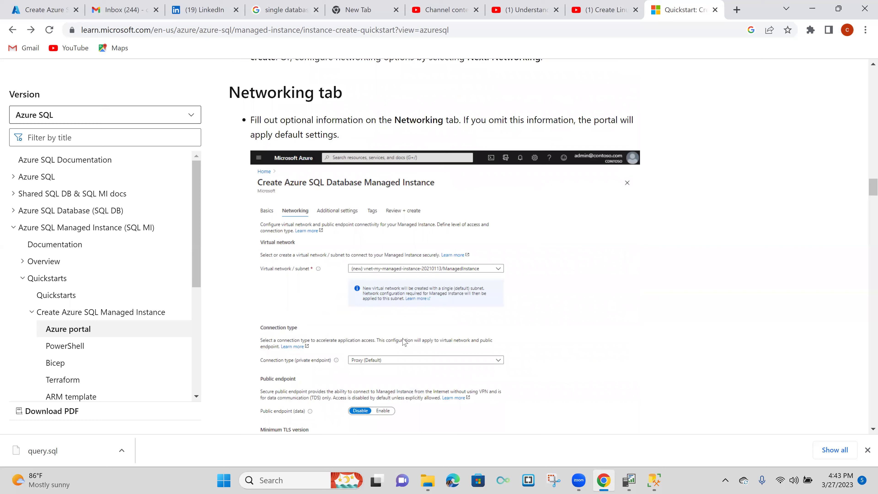
scroll(404, 341, "down", 4)
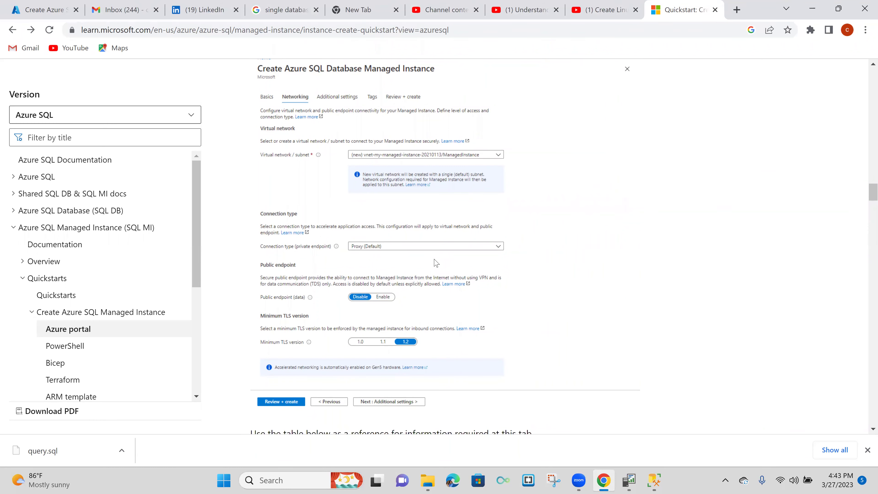
scroll(435, 262, "down", 5)
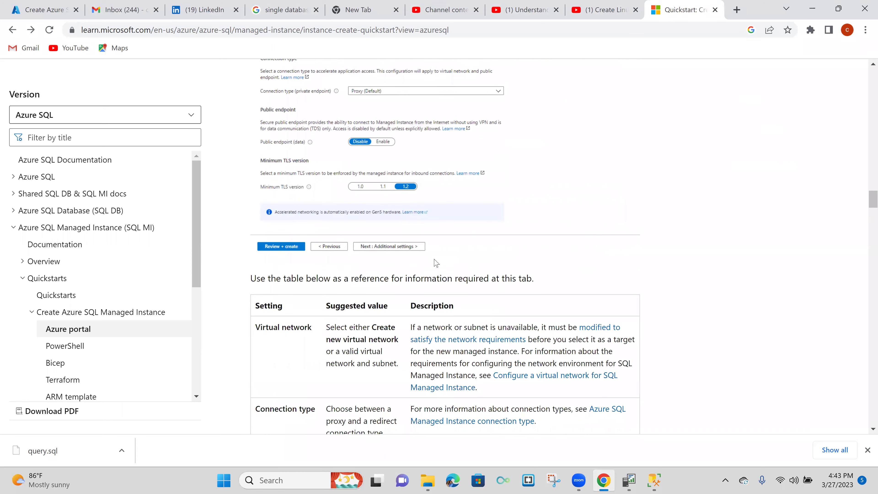
scroll(436, 263, "down", 4)
scroll(434, 261, "down", 6)
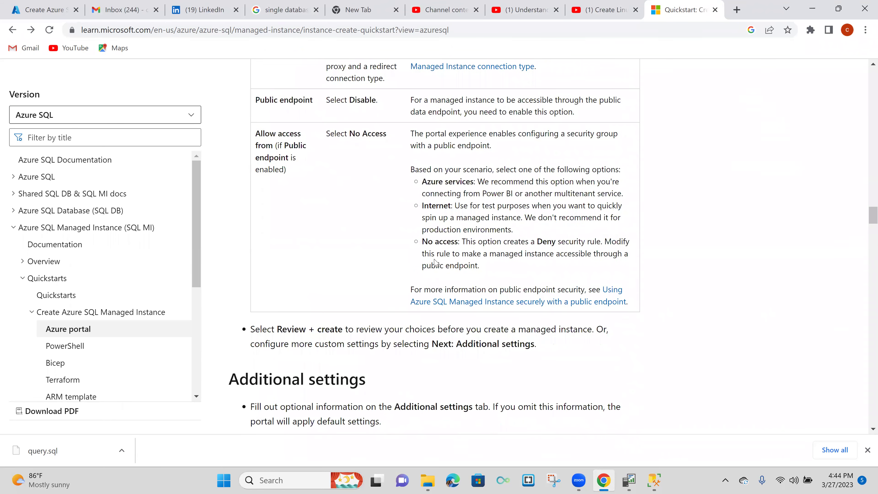
Read the quickstart's Additional settings, Tags and Review + create sections, including the example configuration summary
scroll(435, 263, "down", 4)
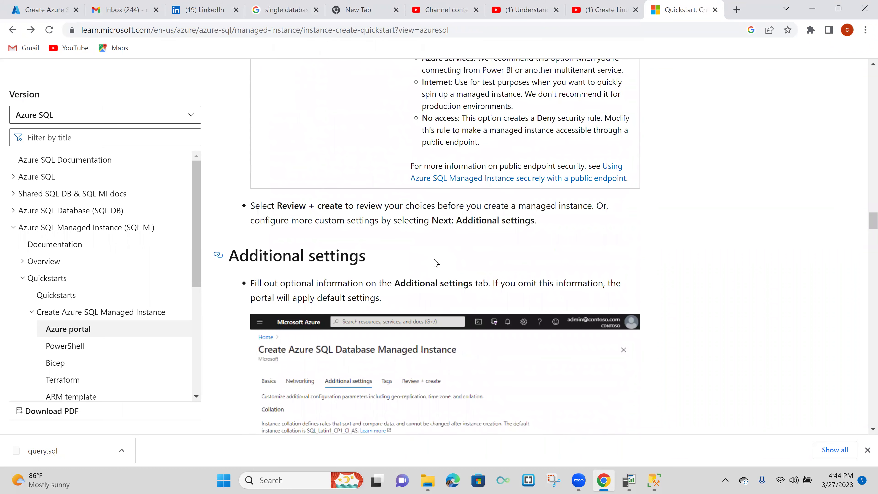
scroll(435, 263, "down", 4)
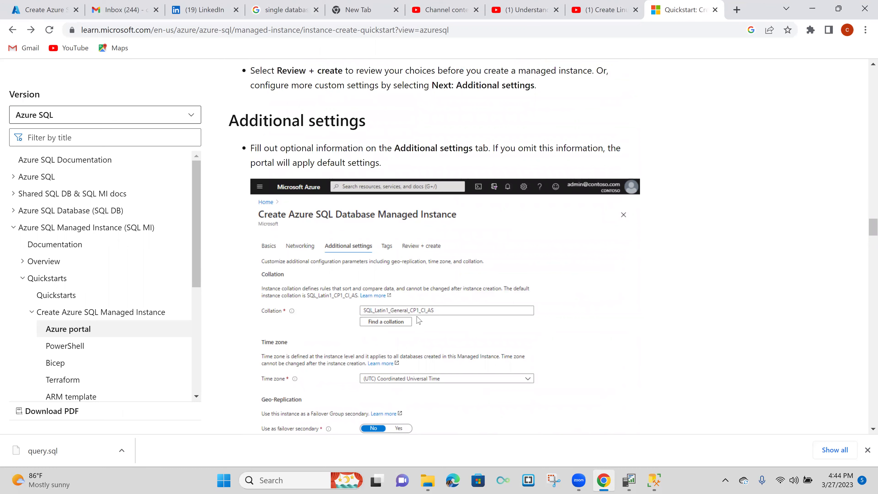
scroll(417, 320, "down", 3)
scroll(418, 320, "down", 6)
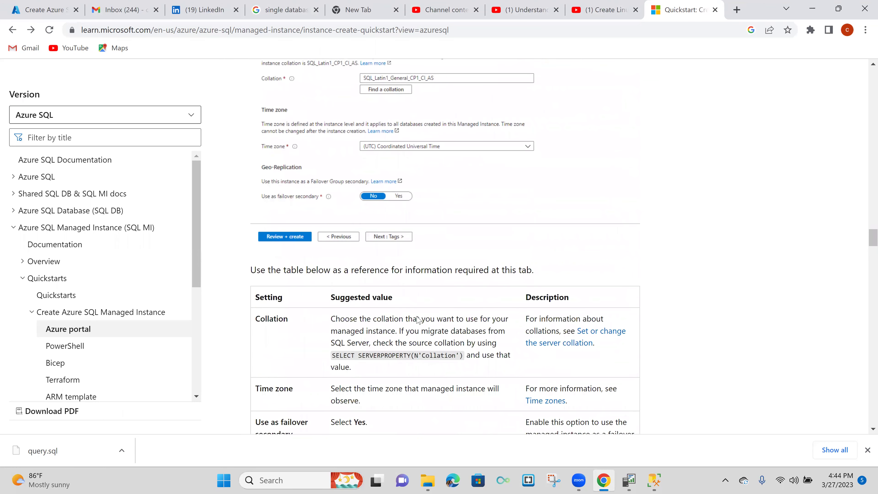
scroll(417, 320, "down", 6)
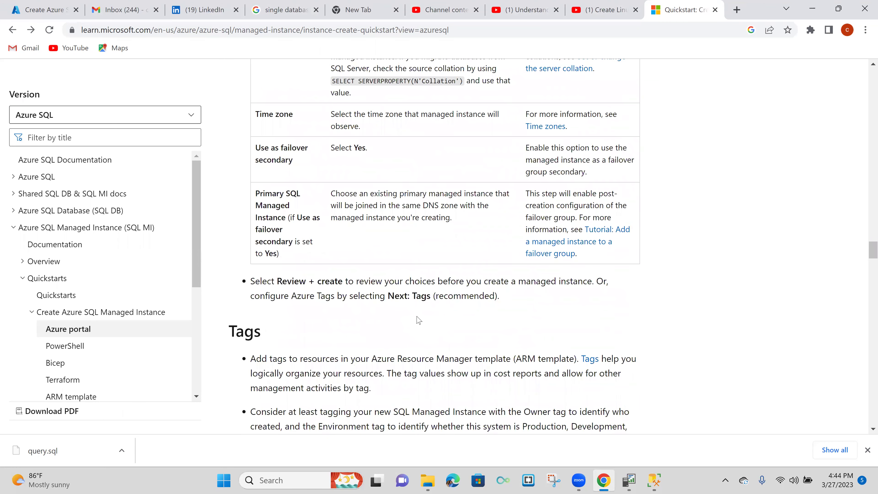
scroll(418, 320, "down", 7)
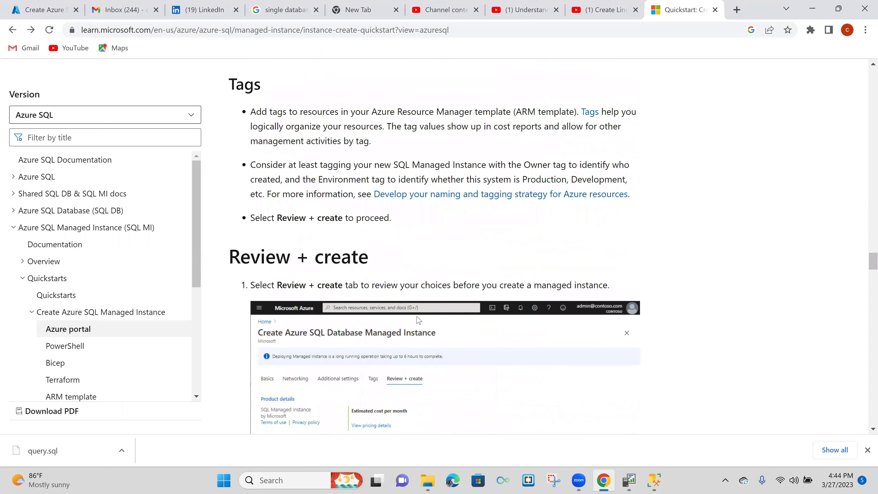
scroll(418, 320, "down", 4)
scroll(418, 320, "down", 6)
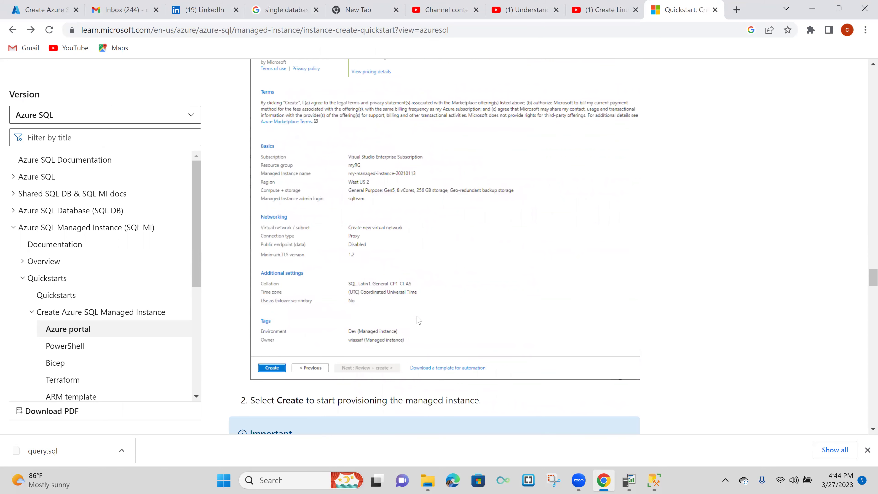
Read the quickstart's note on provisioning time and the section on monitoring deployment progress, including its tip
scroll(418, 319, "down", 8)
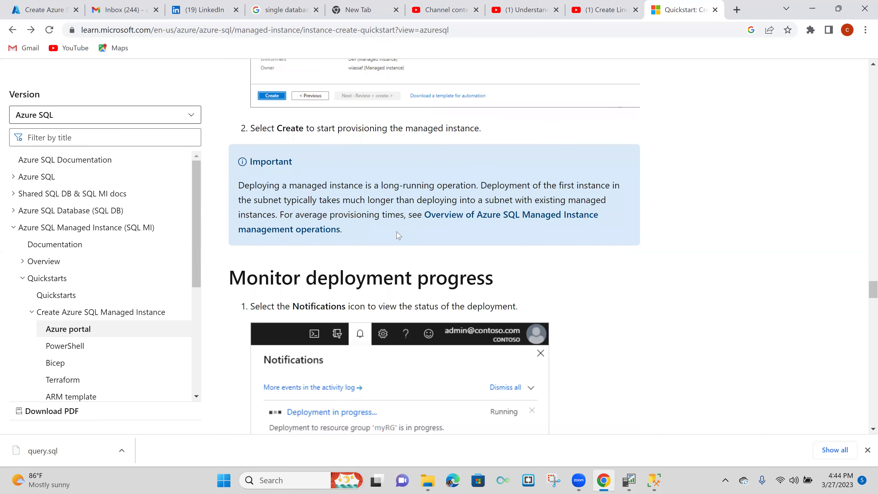
scroll(398, 235, "down", 2)
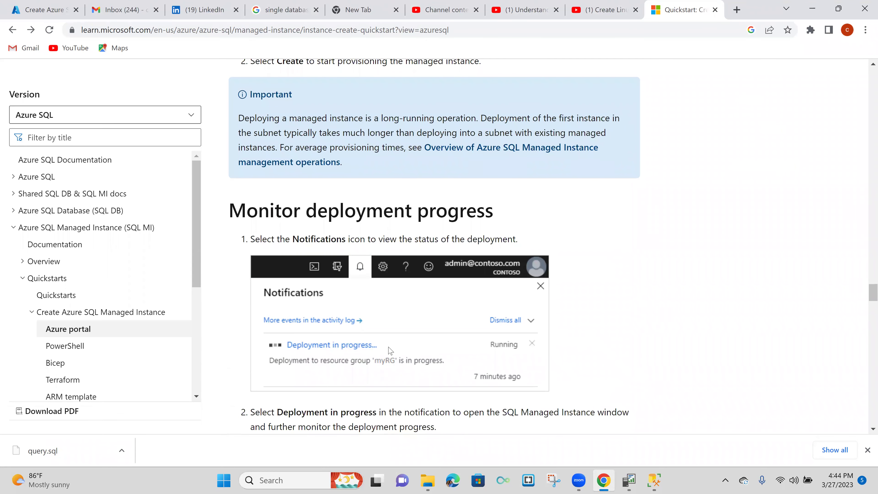
scroll(389, 350, "down", 4)
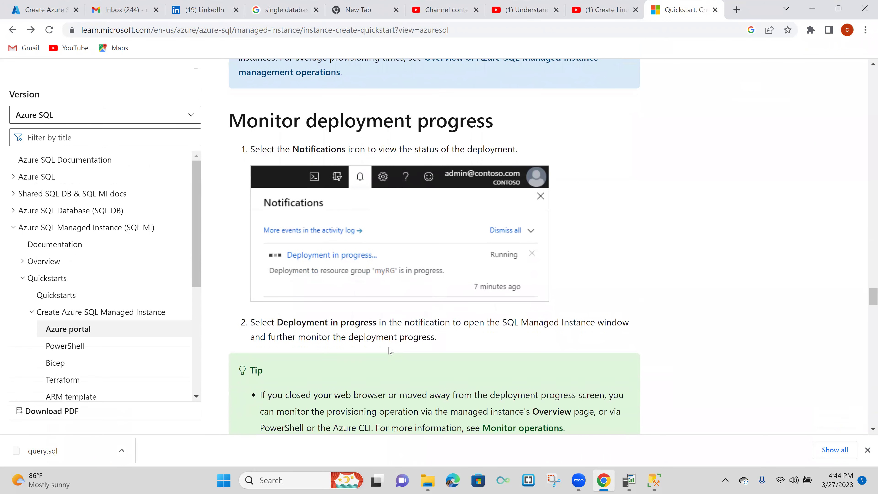
scroll(390, 350, "down", 3)
scroll(306, 242, "down", 1)
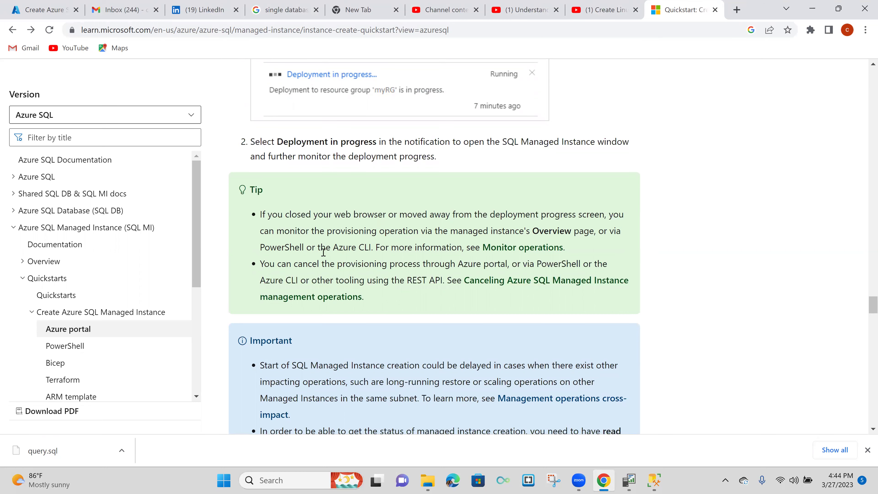
scroll(466, 248, "down", 1)
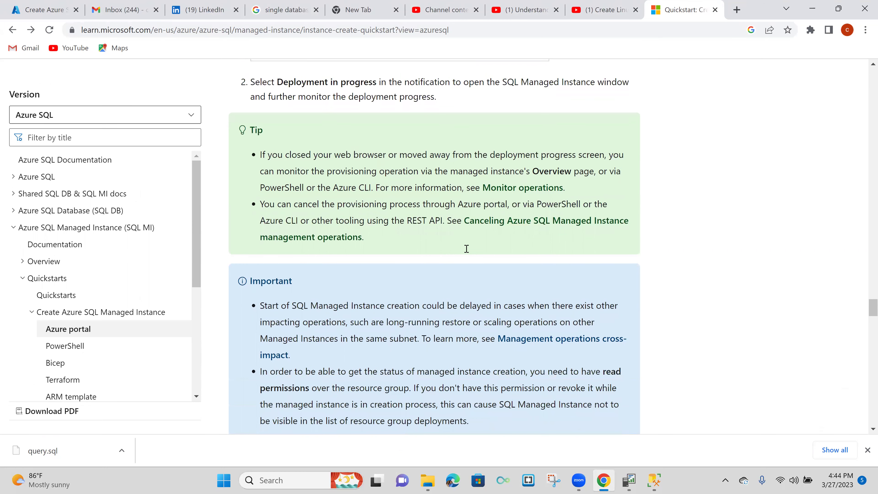
Examine the quickstart's sections on viewing created resources and fine-tuning network settings, including route table and security rules
scroll(466, 250, "down", 3)
scroll(467, 252, "down", 2)
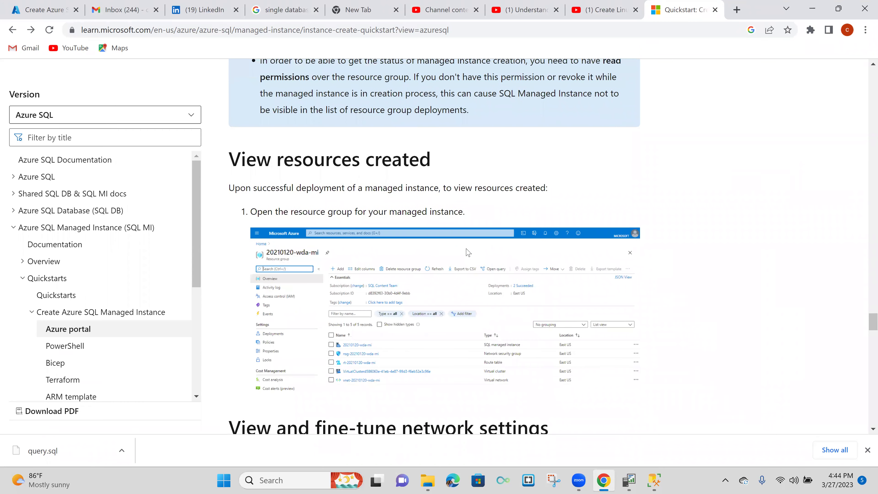
scroll(468, 252, "down", 1)
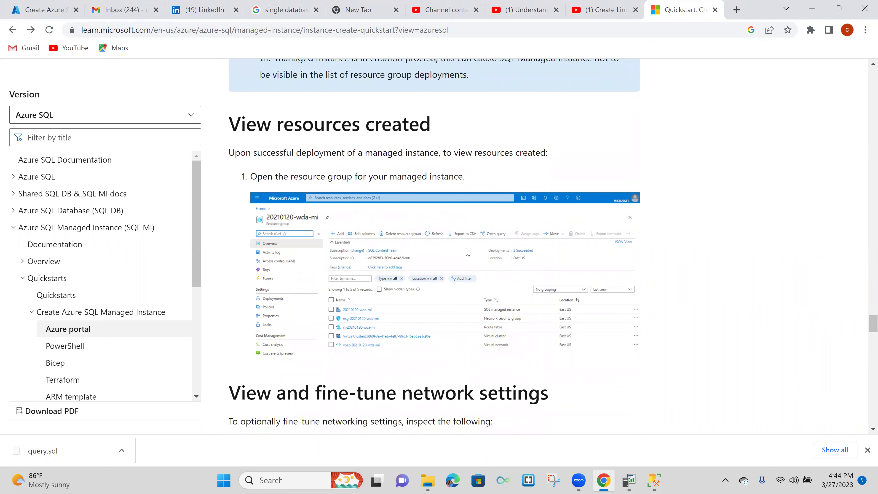
scroll(468, 252, "down", 1)
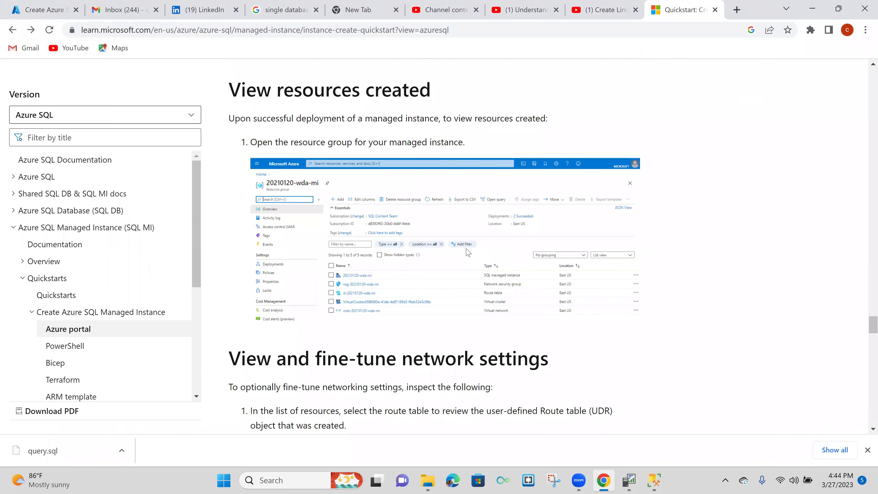
scroll(467, 253, "down", 5)
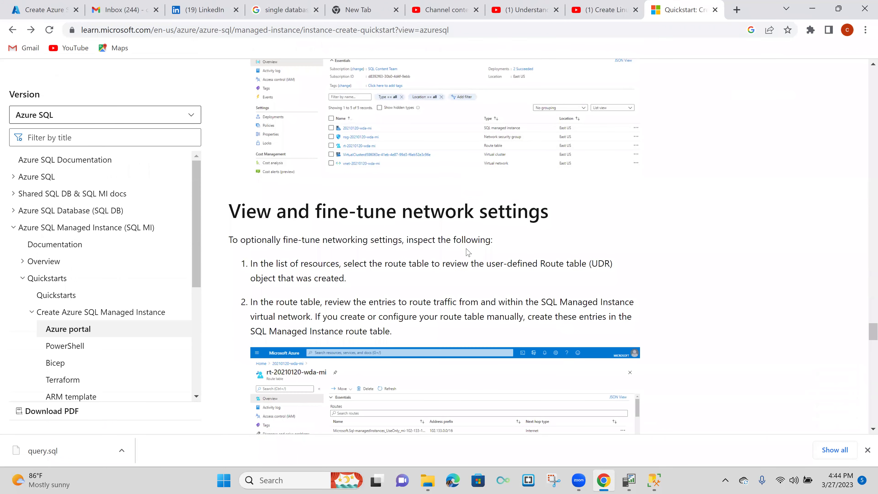
scroll(467, 253, "down", 1)
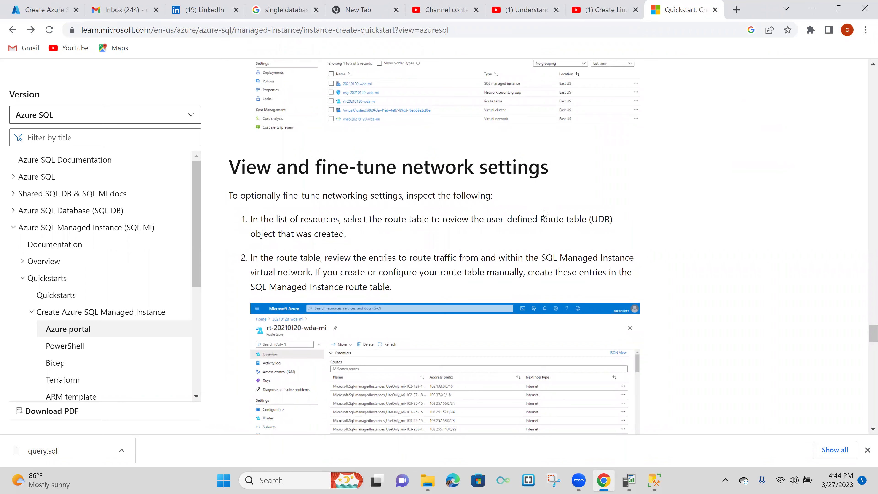
scroll(545, 218, "down", 8)
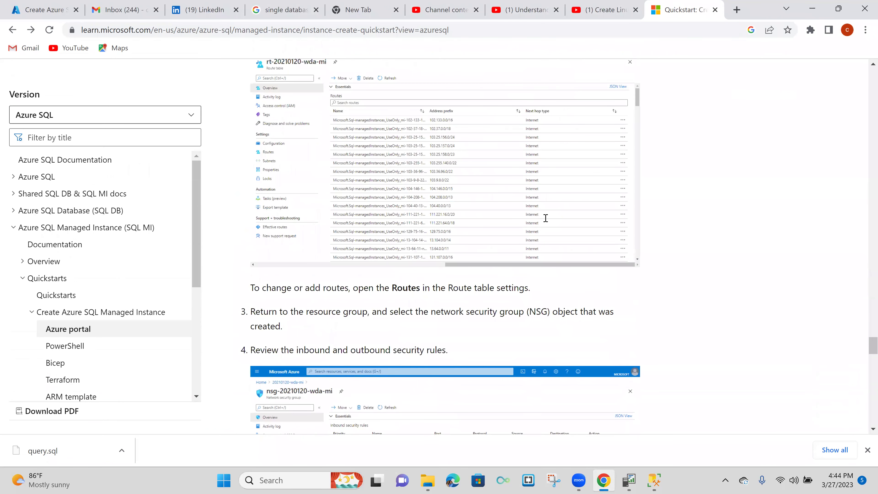
scroll(545, 217, "down", 8)
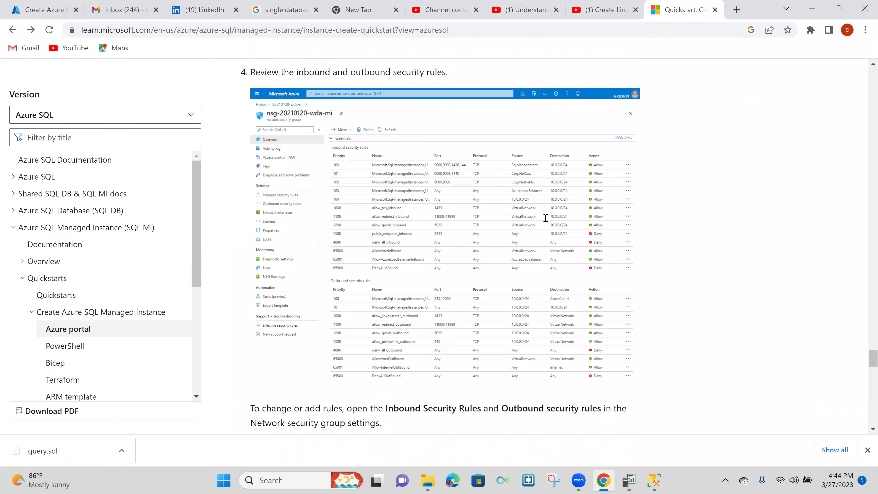
Read the quickstart's connection details and Next steps sections, then return to the route table example
scroll(545, 218, "down", 10)
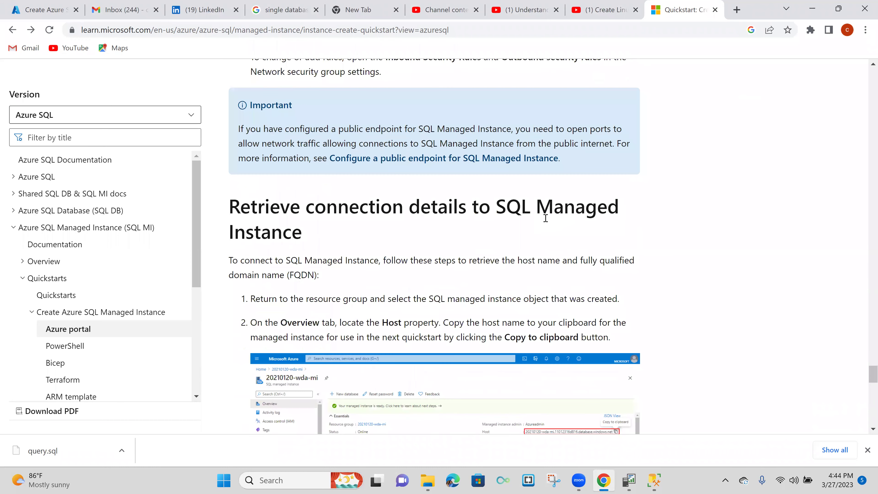
scroll(545, 218, "down", 5)
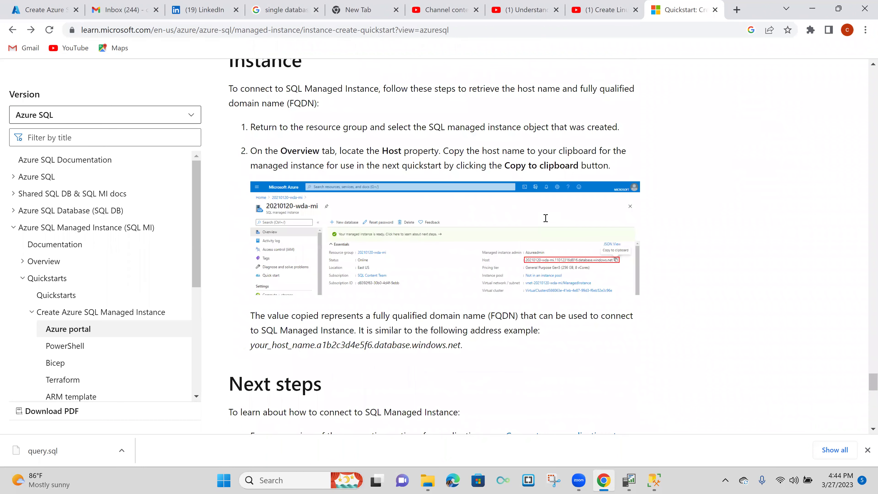
scroll(545, 218, "down", 6)
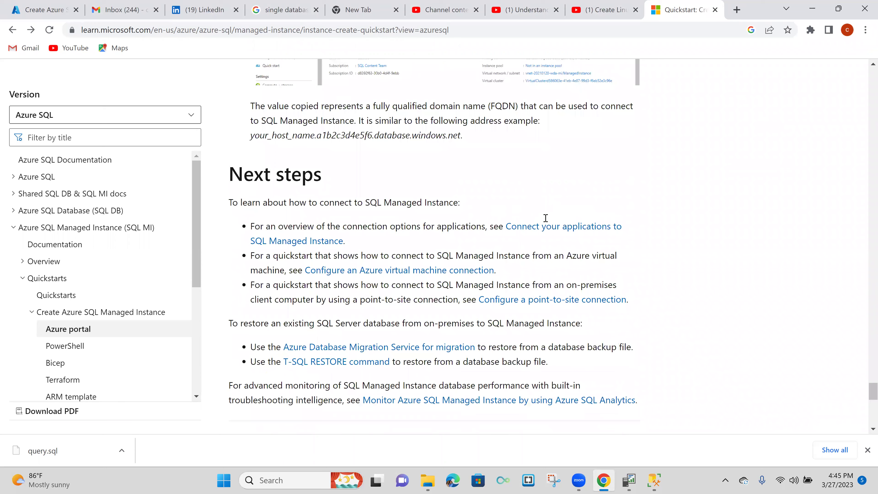
scroll(546, 218, "up", 4)
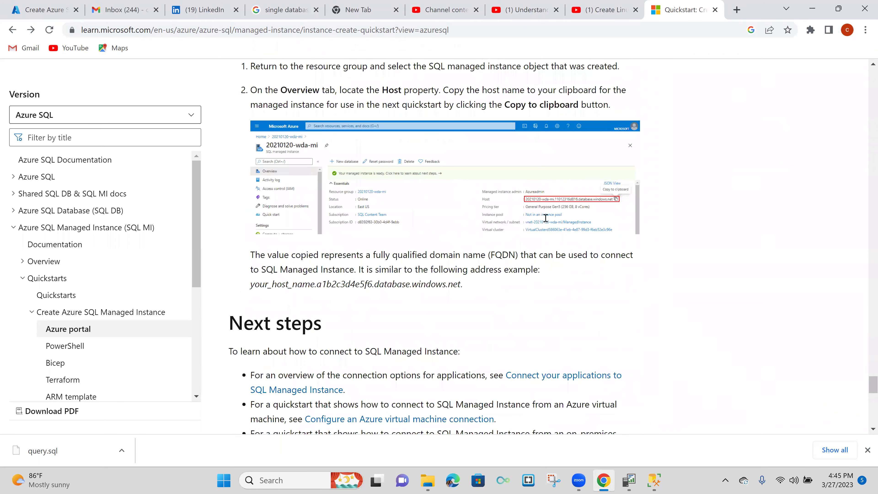
scroll(545, 217, "up", 20)
scroll(546, 221, "up", 4)
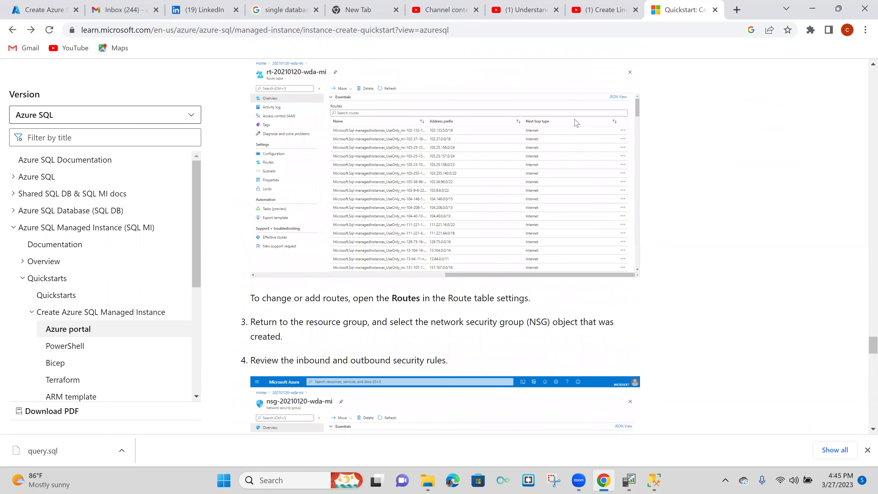